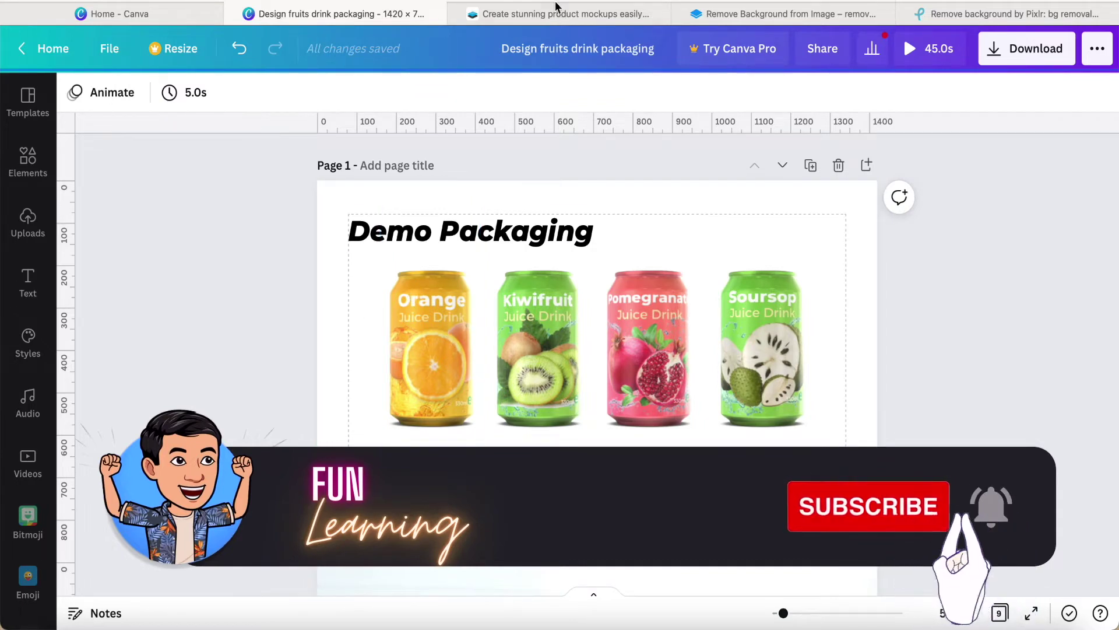
# - Switch from the Canva juice-can packaging design to the Smartmockups browser tab
pyautogui.click(545, 15)
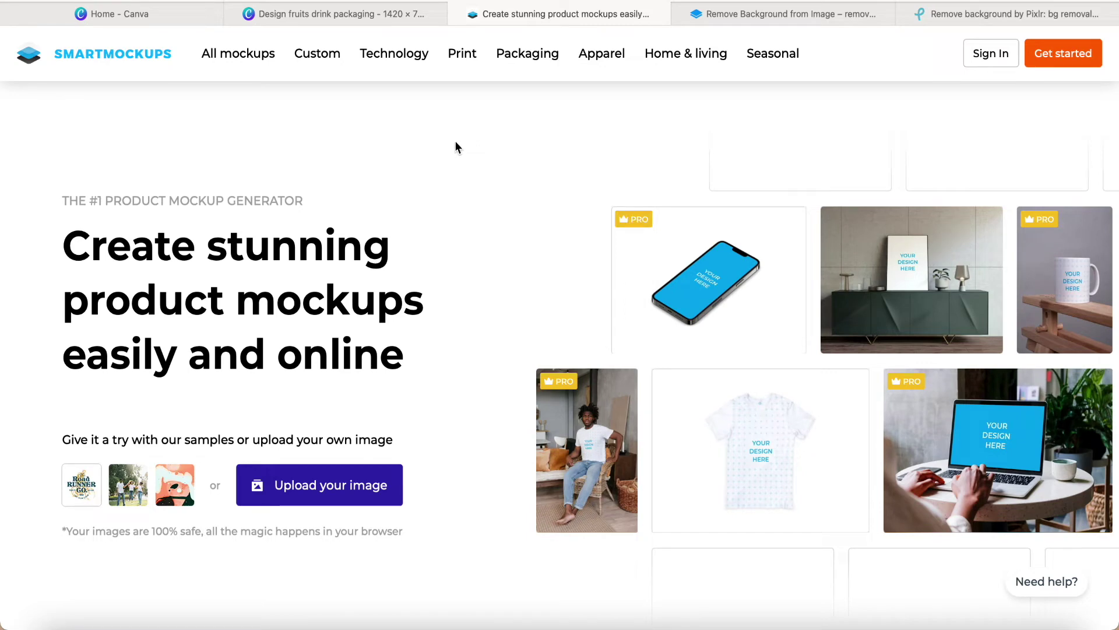
# - Under Packaging > Beverages, open the 330ml can with metallic, matte and plastic finish mockup
pyautogui.moveTo(523, 60)
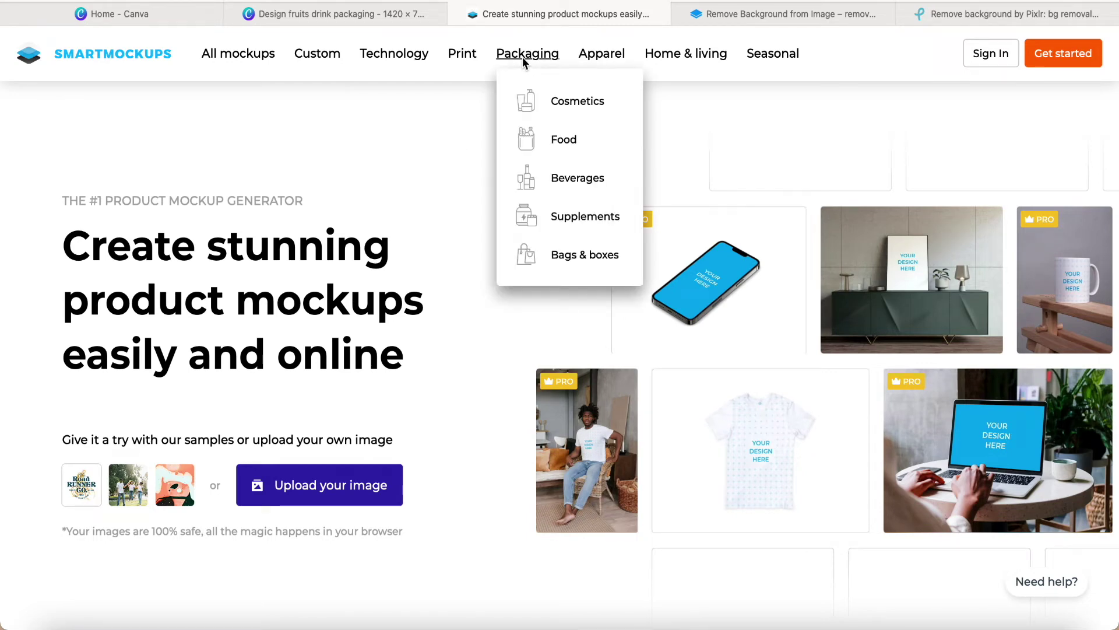
pyautogui.click(570, 185)
pyautogui.scroll(-15, 558, 246)
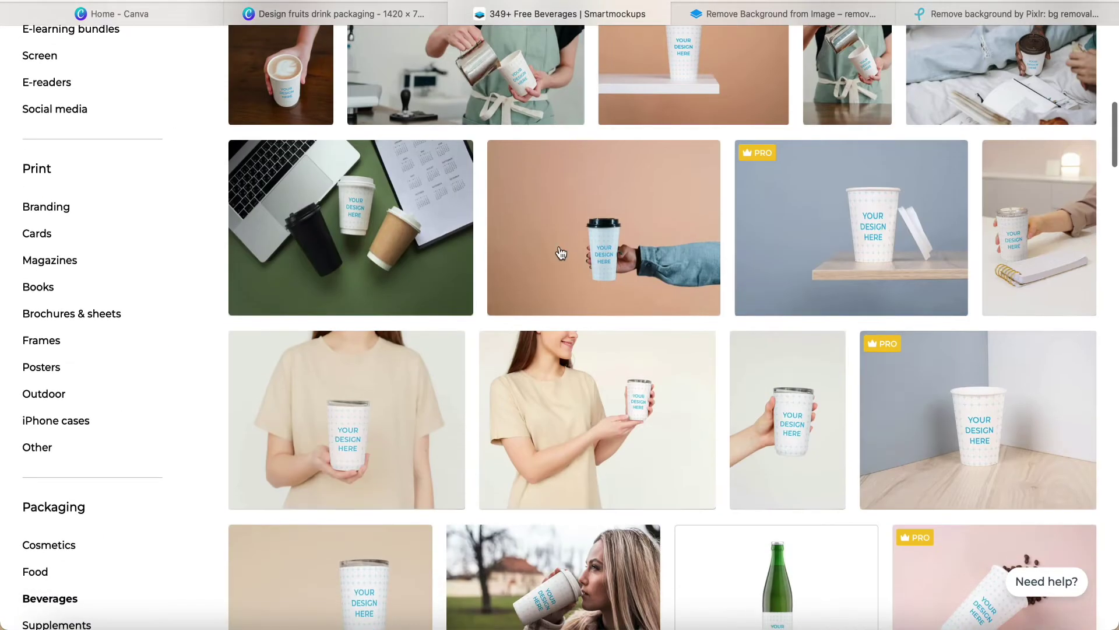
pyautogui.scroll(-12, 561, 253)
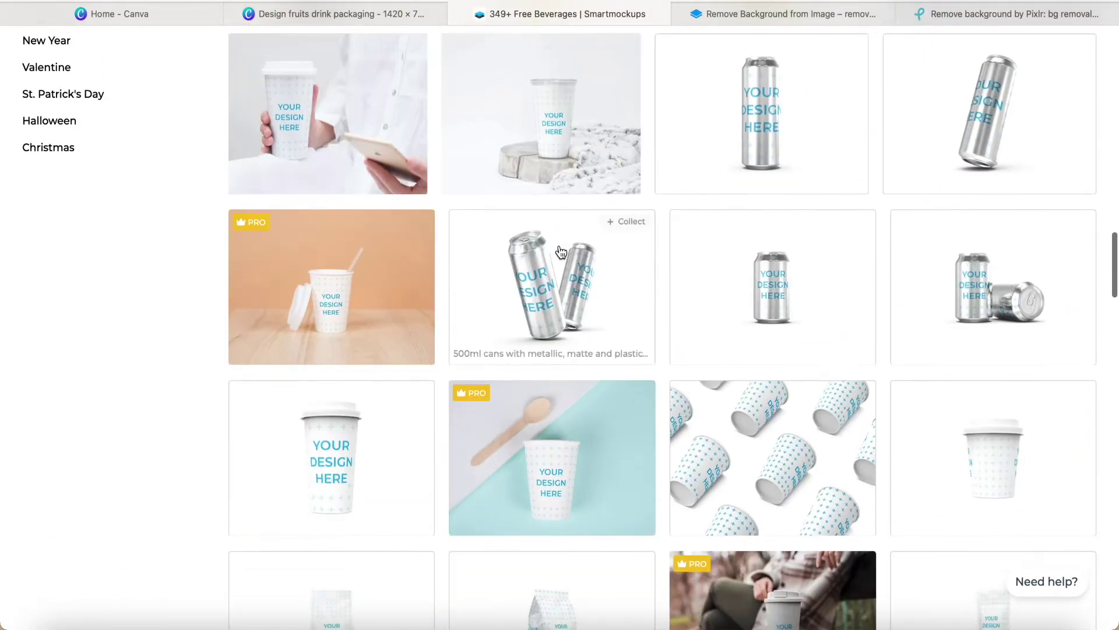
pyautogui.click(760, 291)
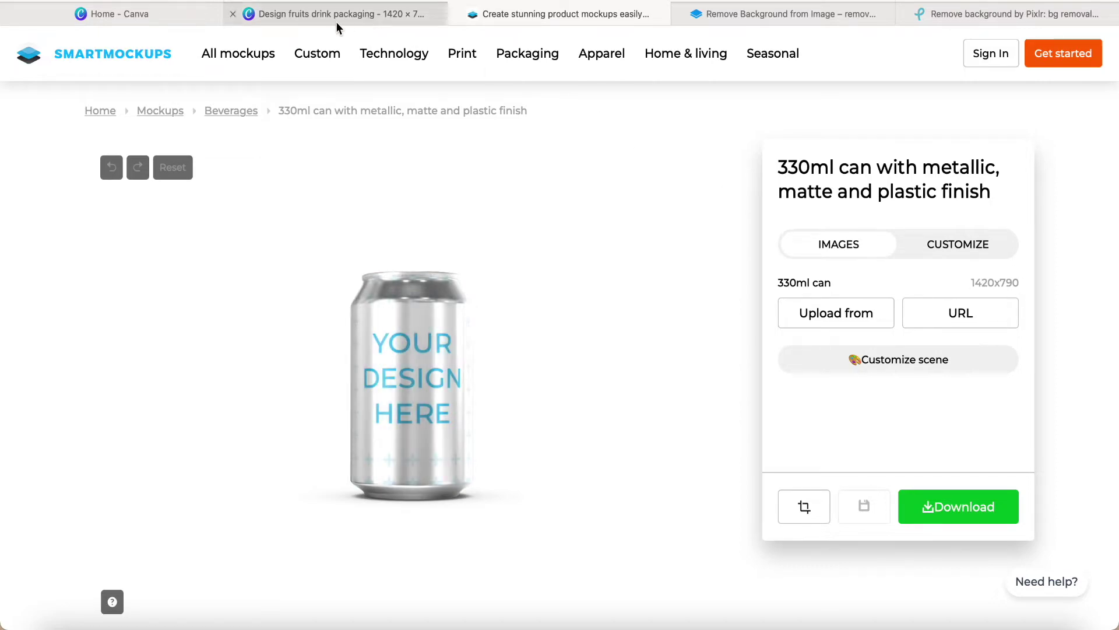
# - Confirm Canva's custom size is 1420 × 790 px, then go back to the fruits drink packaging design
pyautogui.click(192, 18)
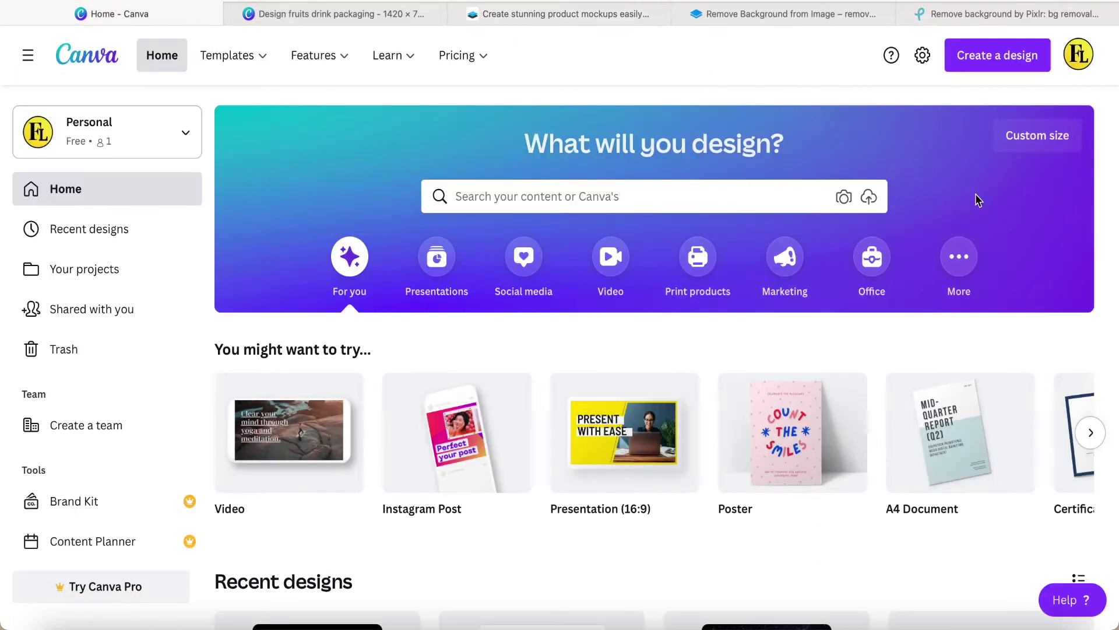
pyautogui.click(1024, 154)
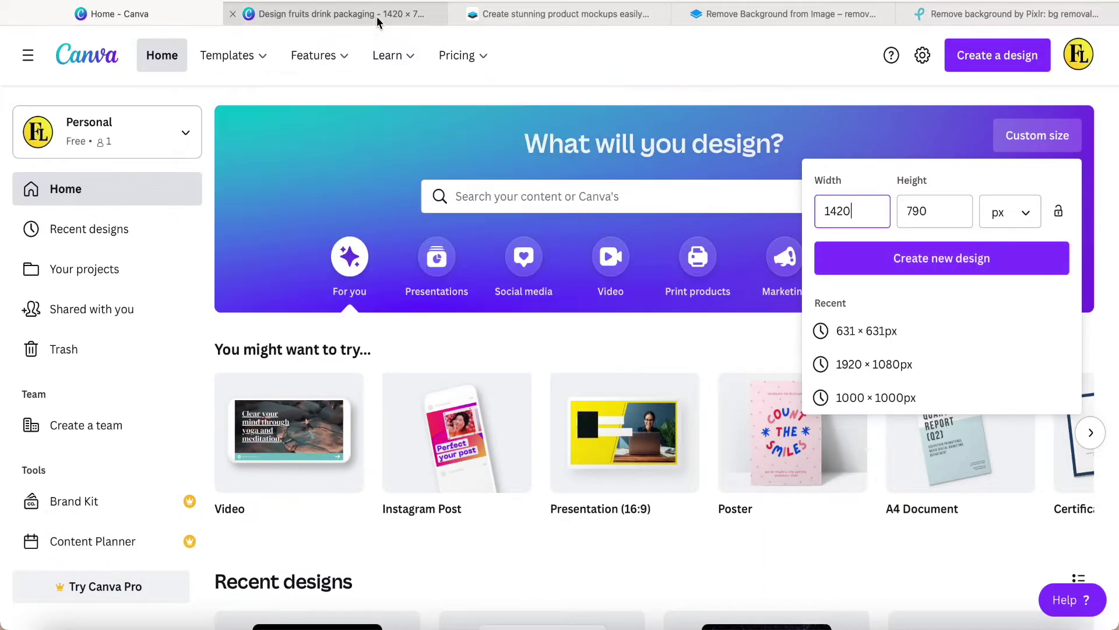
pyautogui.click(376, 16)
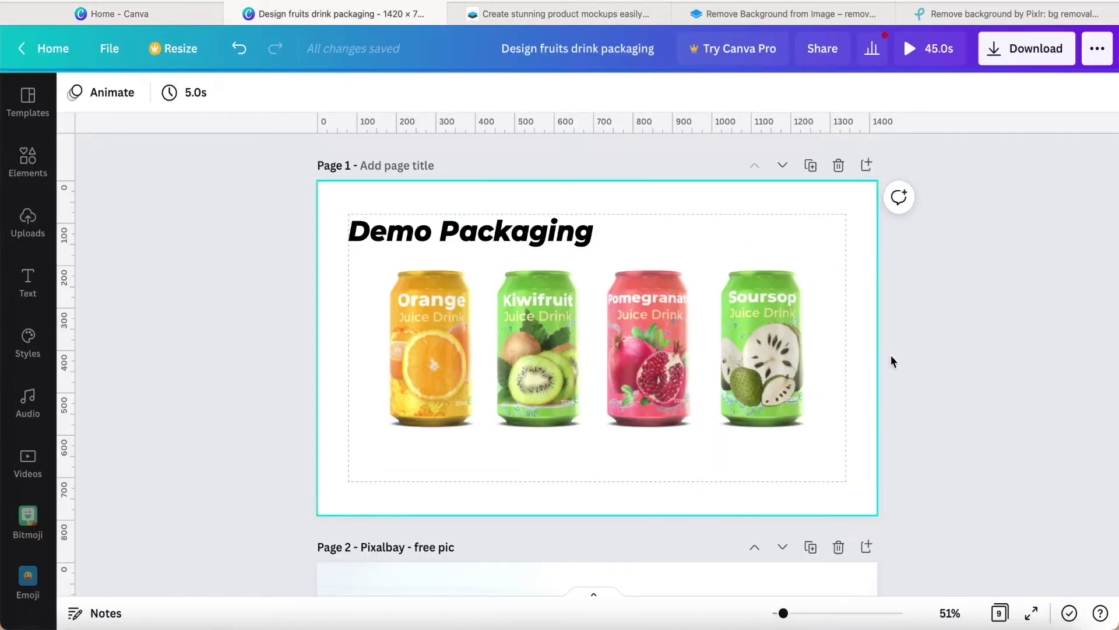
# - Detach Page 2's orange photo from the background using Detach Image from Background
pyautogui.scroll(-2, 926, 431)
pyautogui.scroll(-5, 925, 432)
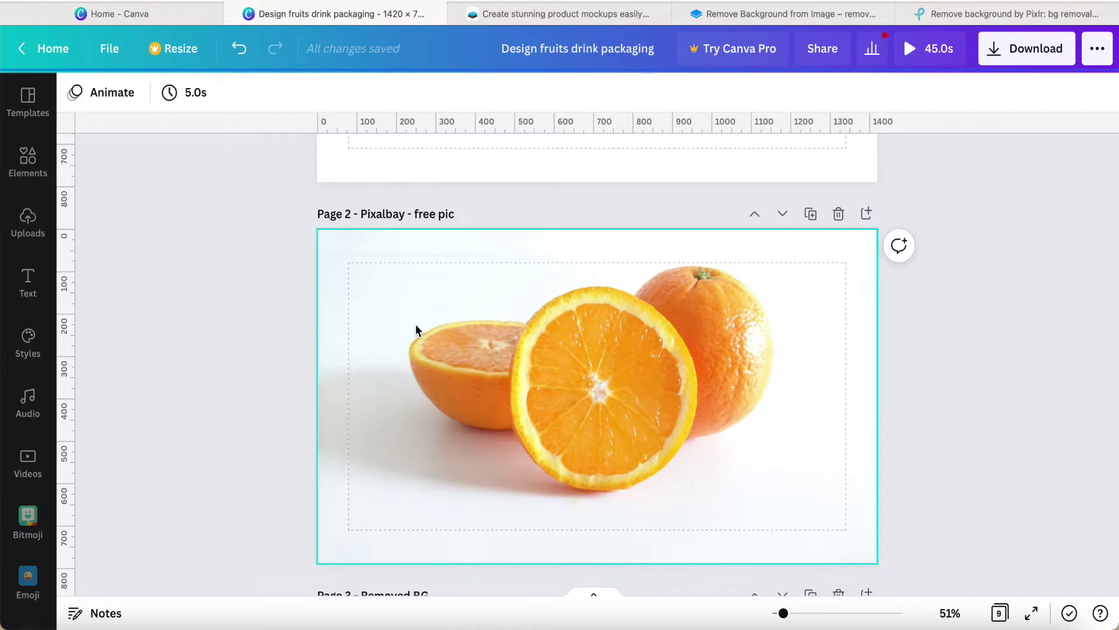
pyautogui.click(530, 330)
pyautogui.rightClick(529, 330)
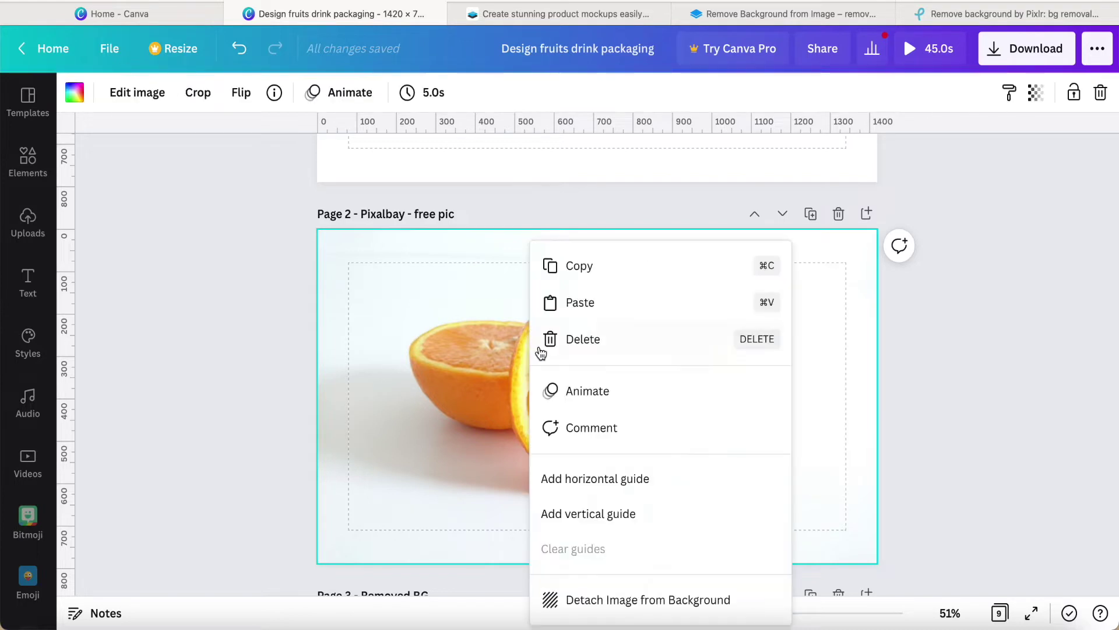
pyautogui.click(604, 601)
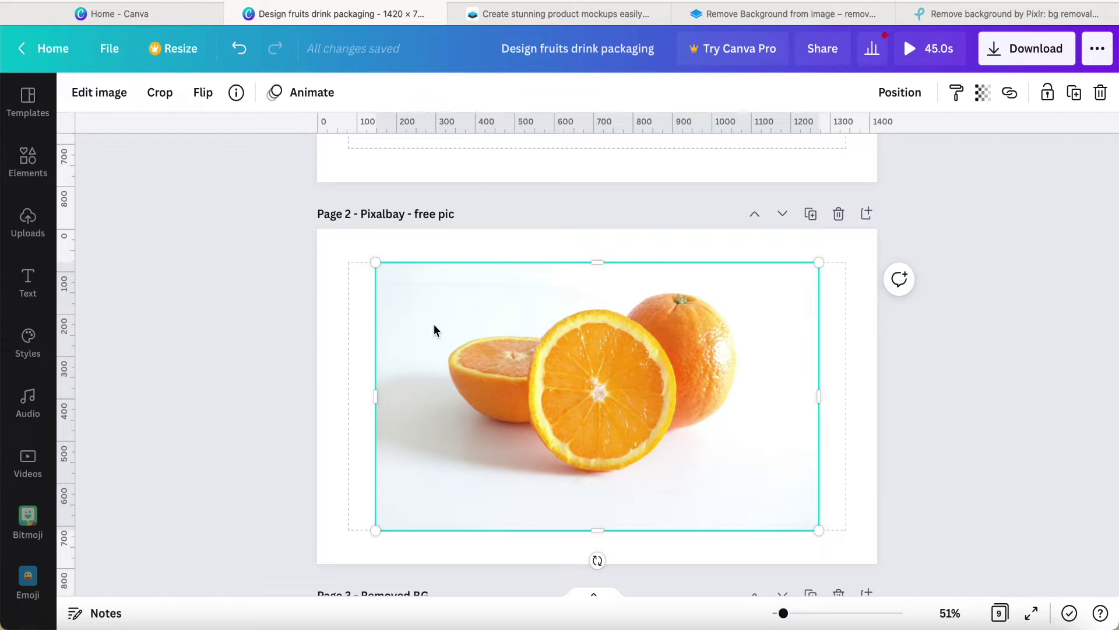
# - Search Elements for 'orange', browse the Photos results, then hide the side panel
pyautogui.click(29, 167)
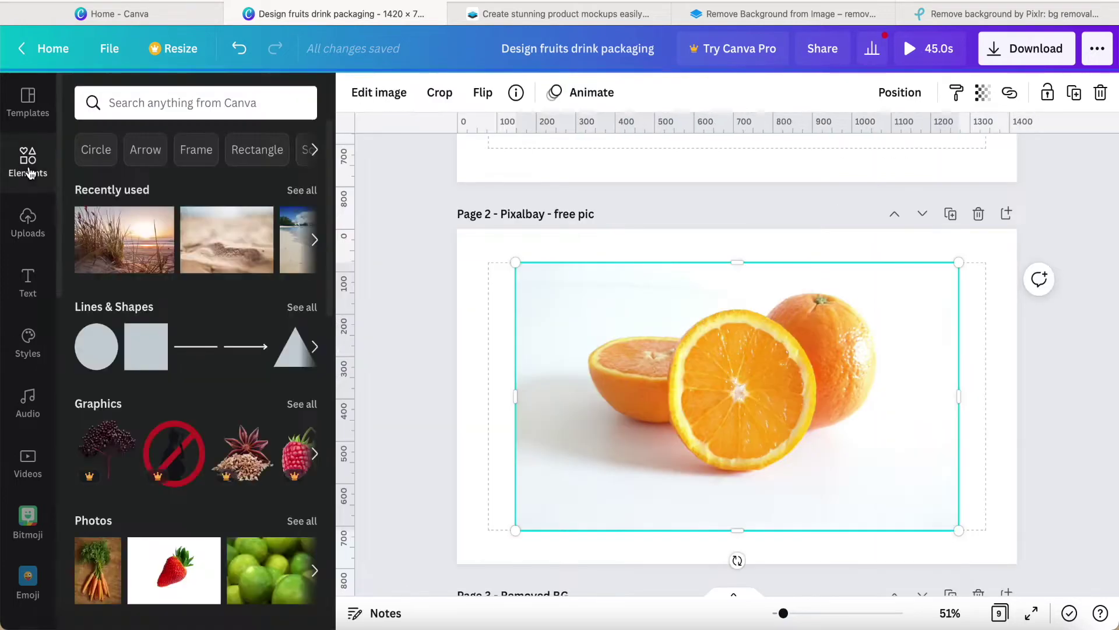
pyautogui.click(148, 105)
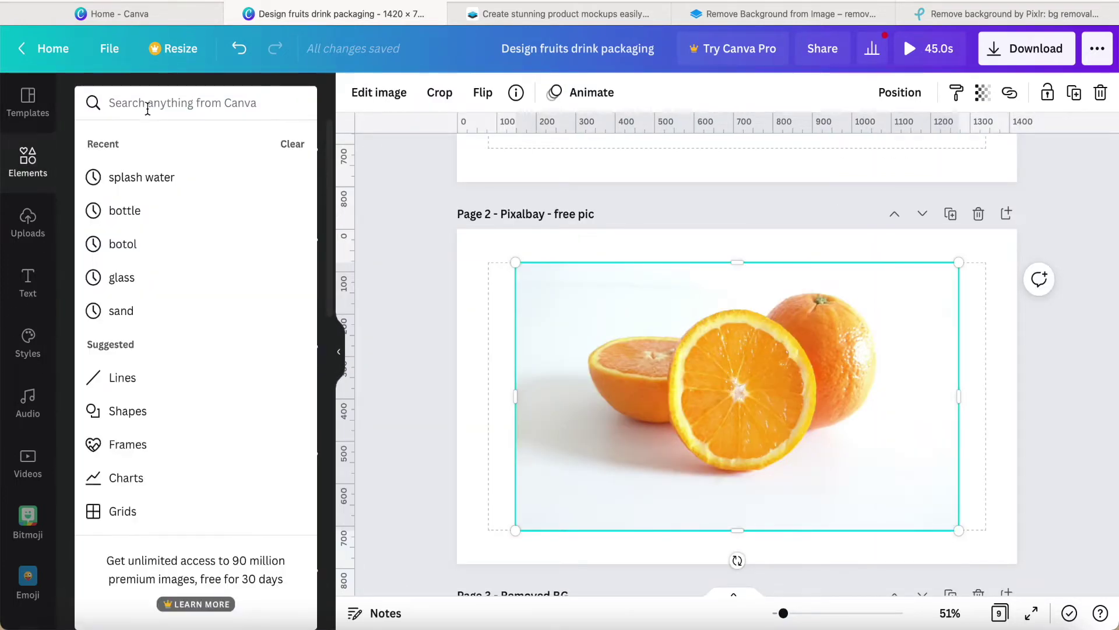
pyautogui.write('oran')
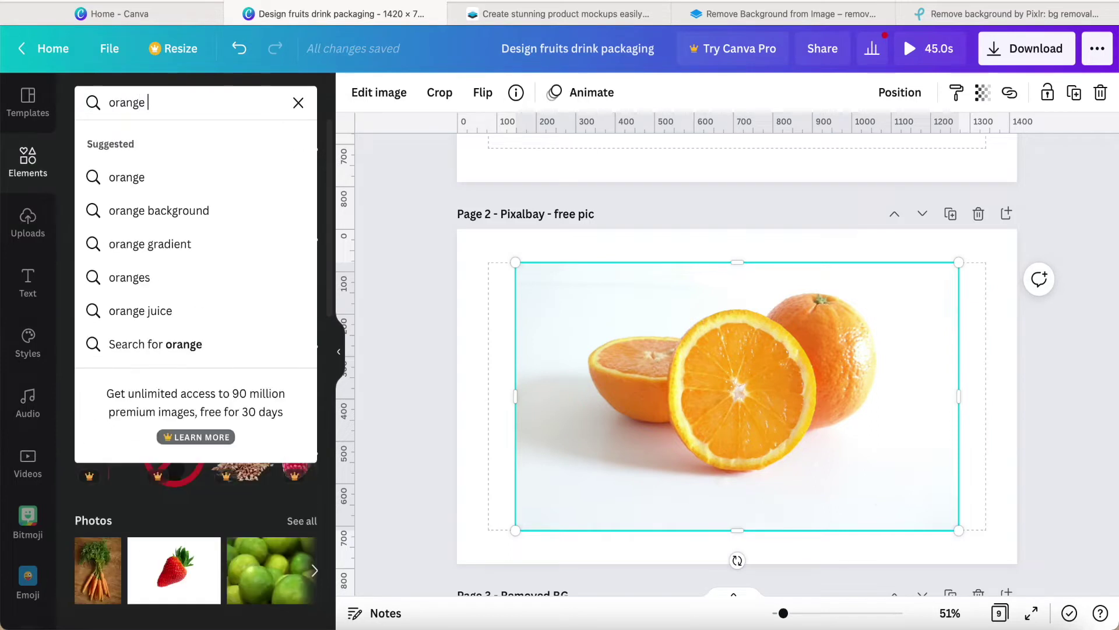
pyautogui.write('ge')
pyautogui.press('Return')
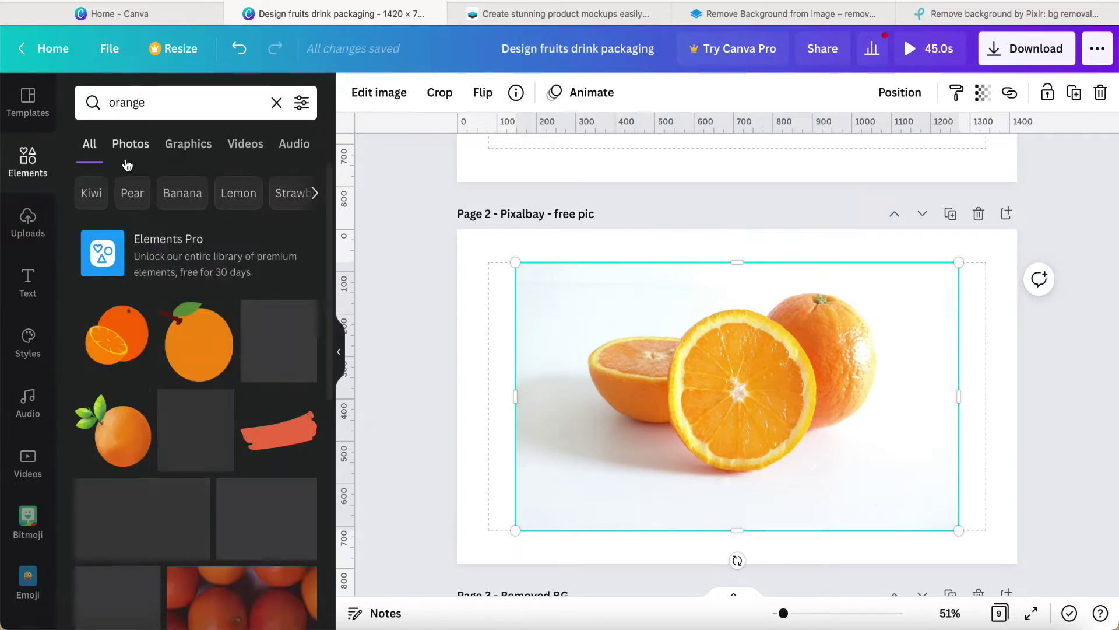
pyautogui.click(129, 153)
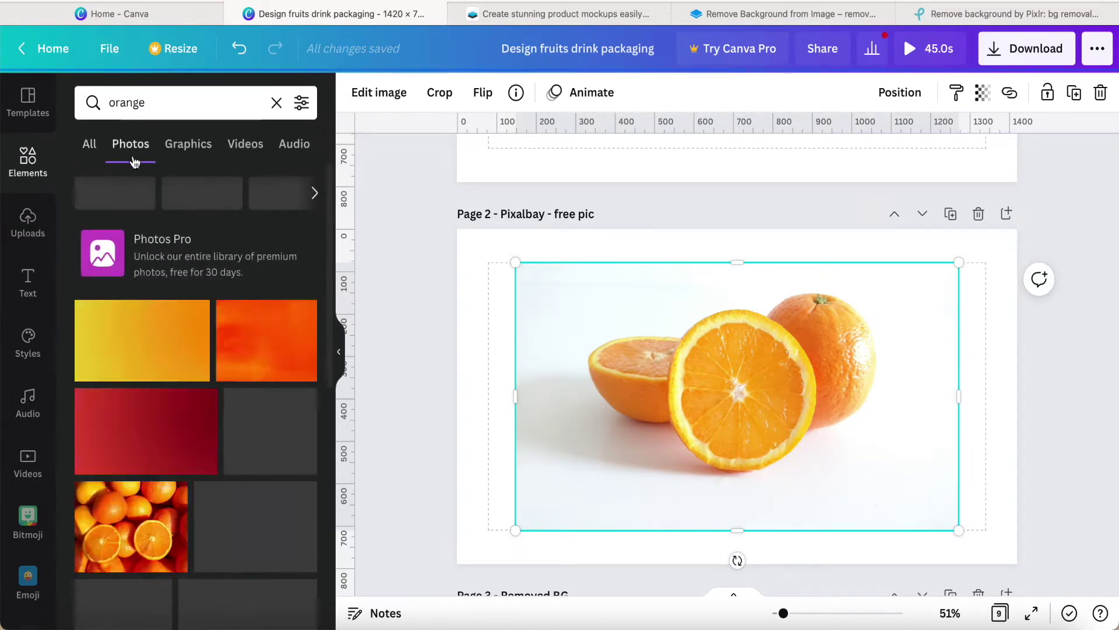
pyautogui.scroll(-2, 148, 303)
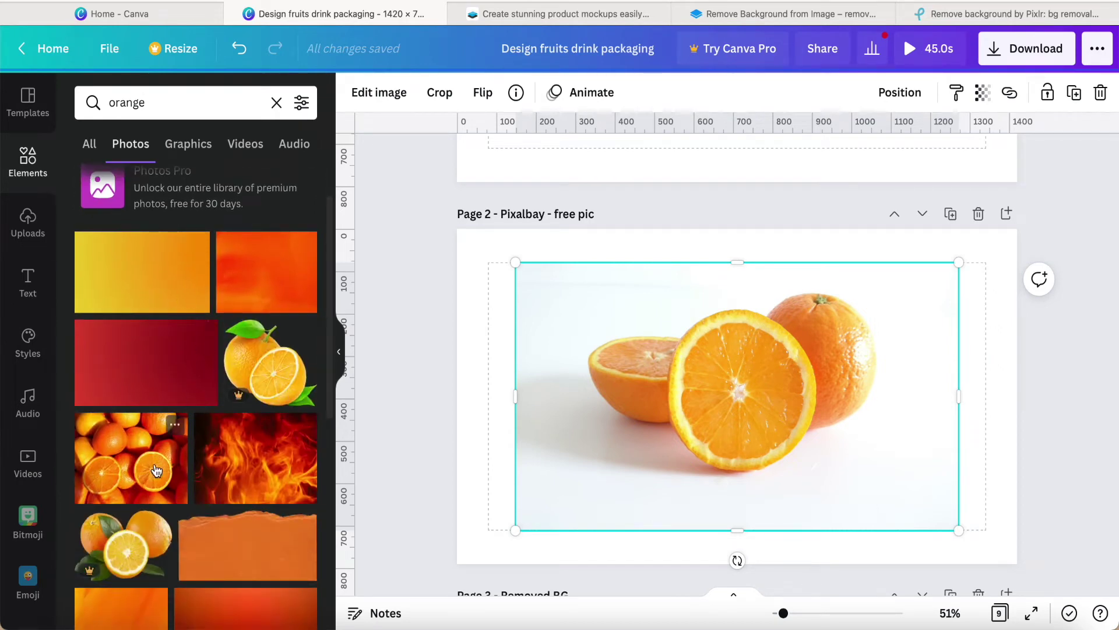
pyautogui.scroll(-1, 156, 469)
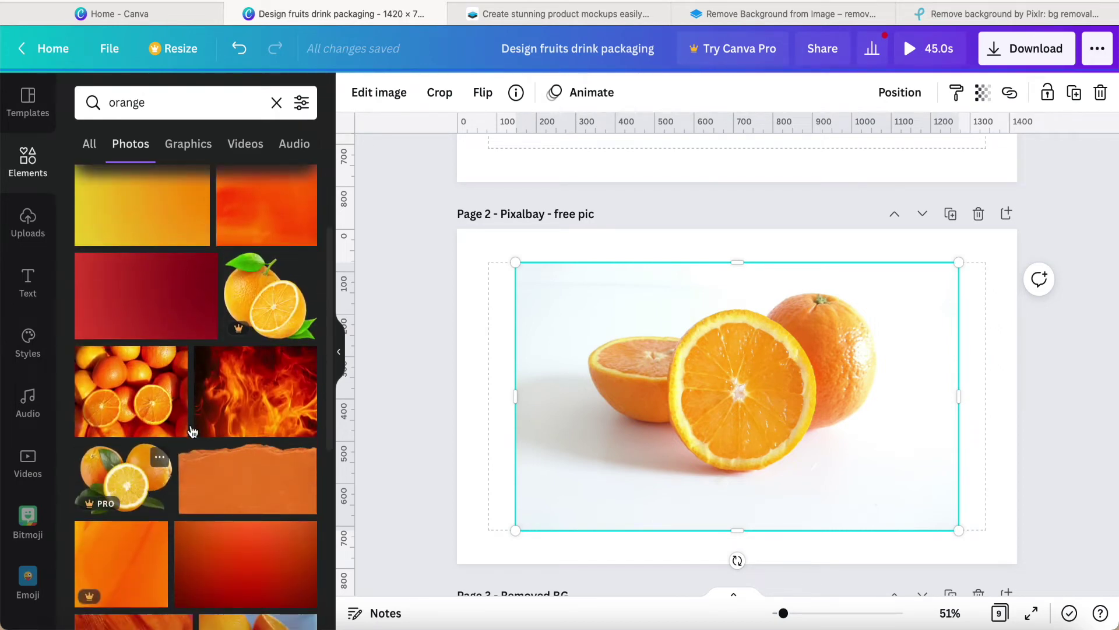
pyautogui.scroll(-1, 146, 488)
pyautogui.scroll(-3, 149, 485)
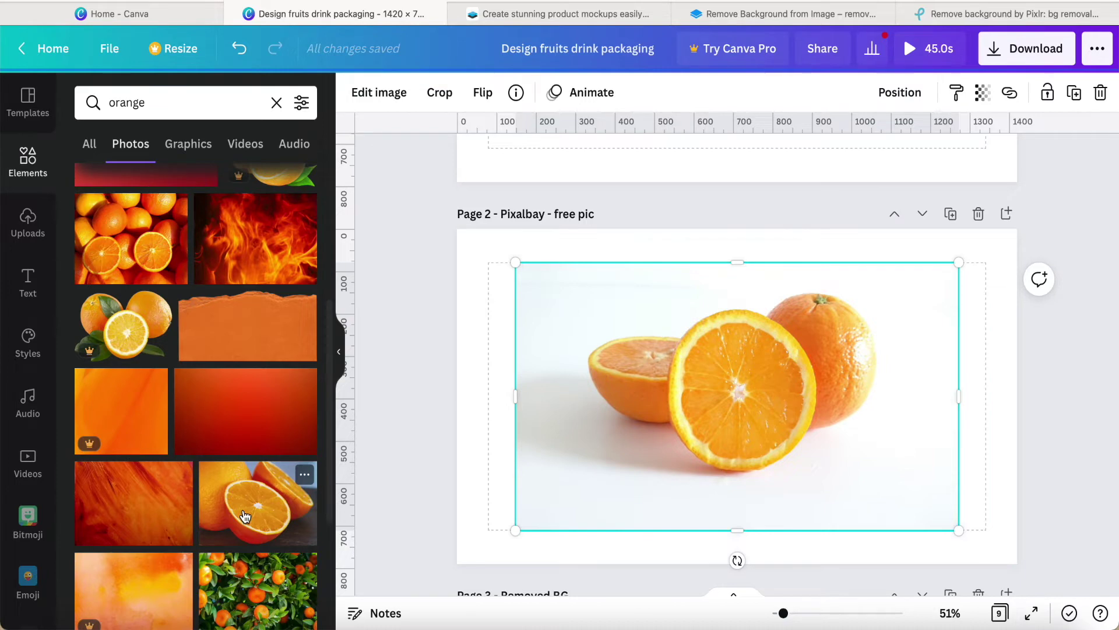
pyautogui.scroll(5, 244, 516)
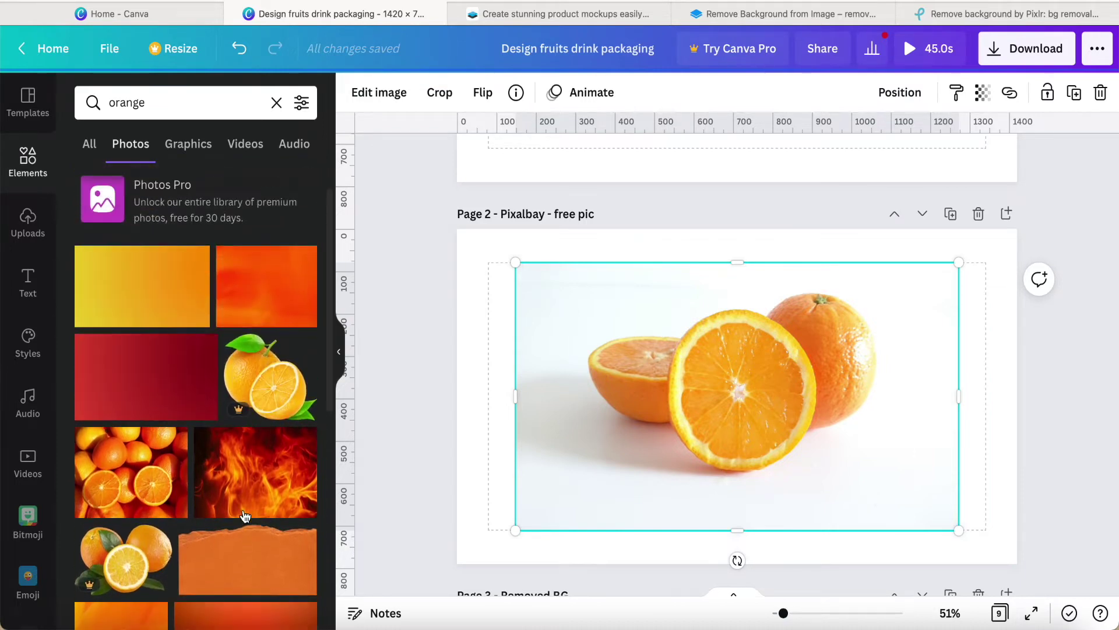
pyautogui.click(345, 372)
# - Set the orange photo back as Page 2's background and download Page 2 as a PNG
pyautogui.rightClick(550, 375)
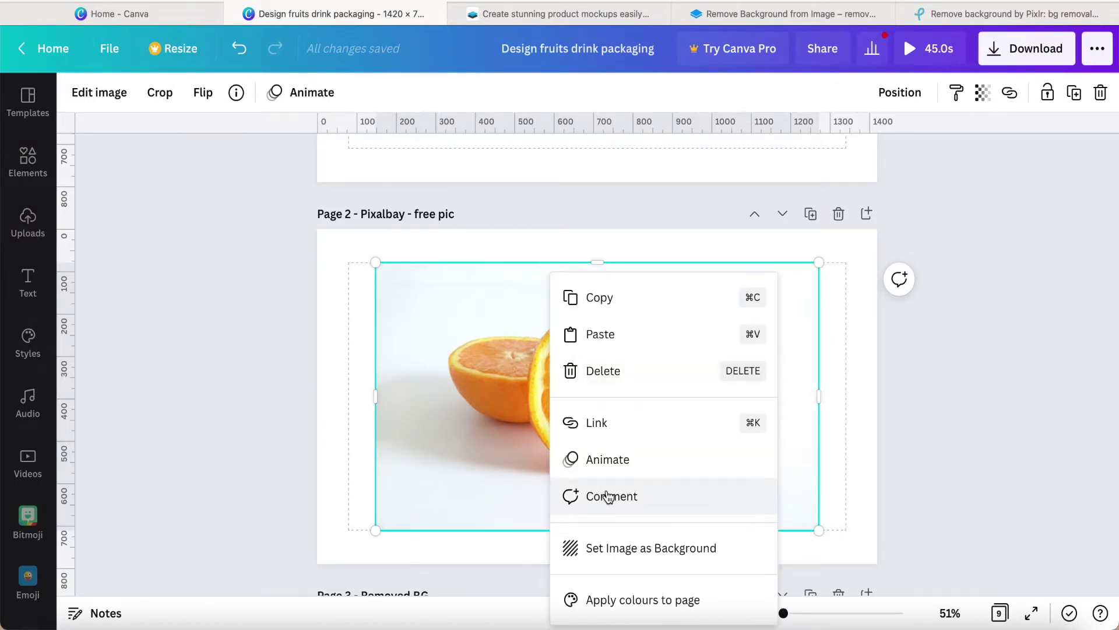
pyautogui.click(641, 558)
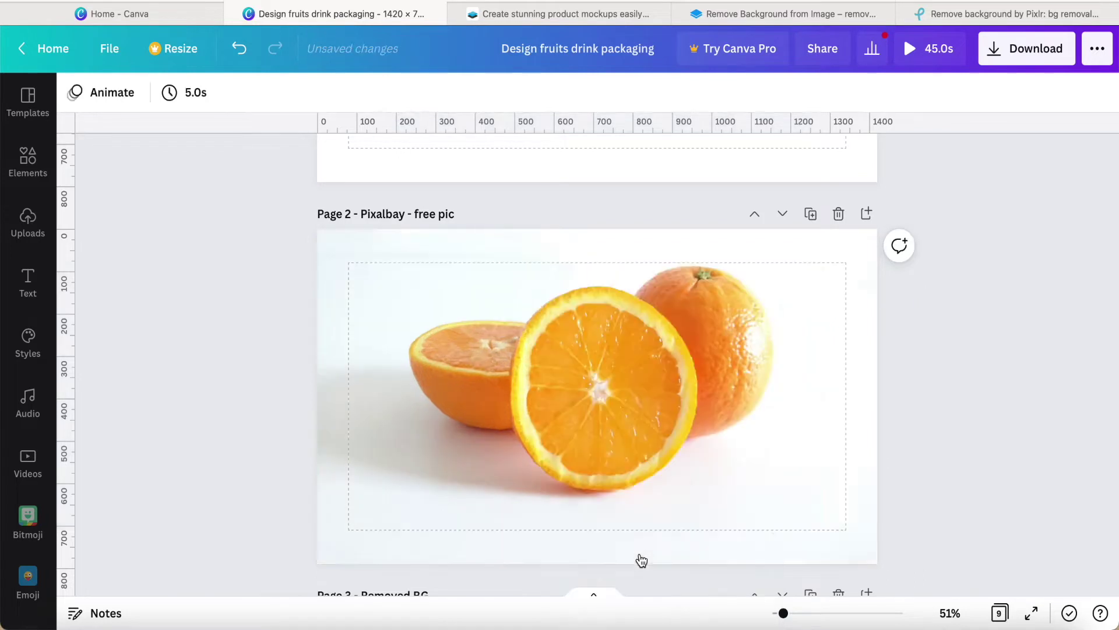
pyautogui.click(991, 66)
pyautogui.click(1088, 169)
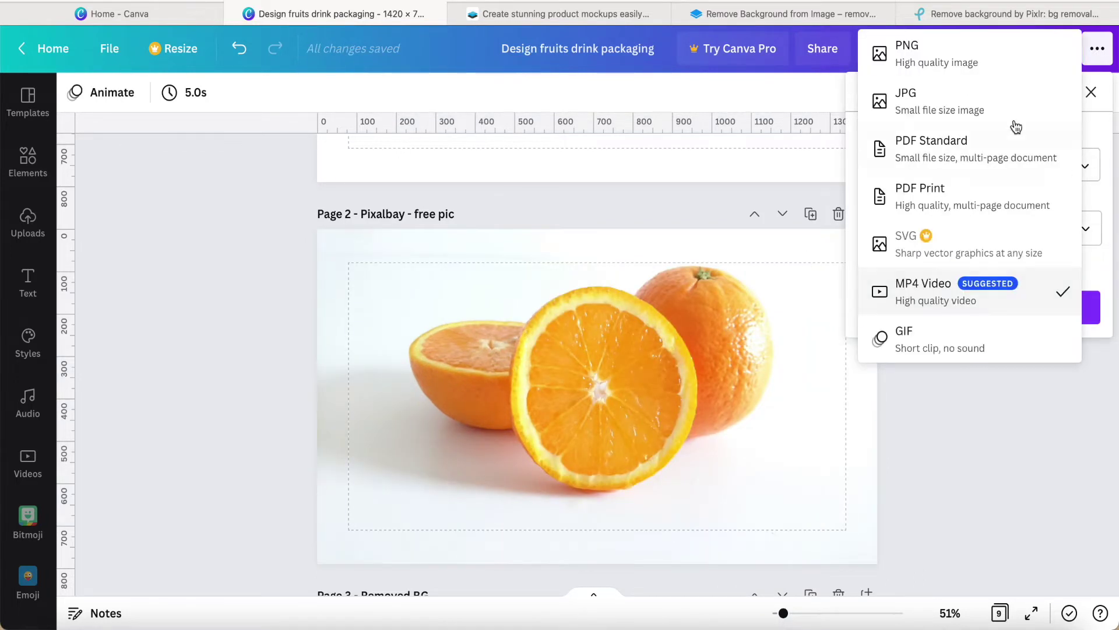
pyautogui.click(935, 61)
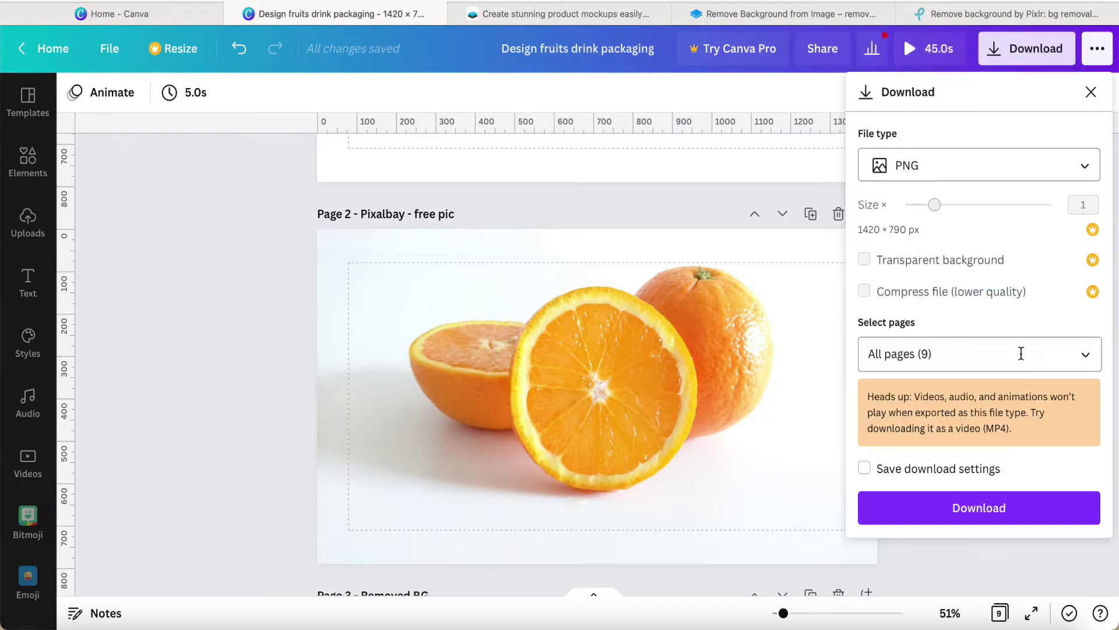
pyautogui.click(1083, 354)
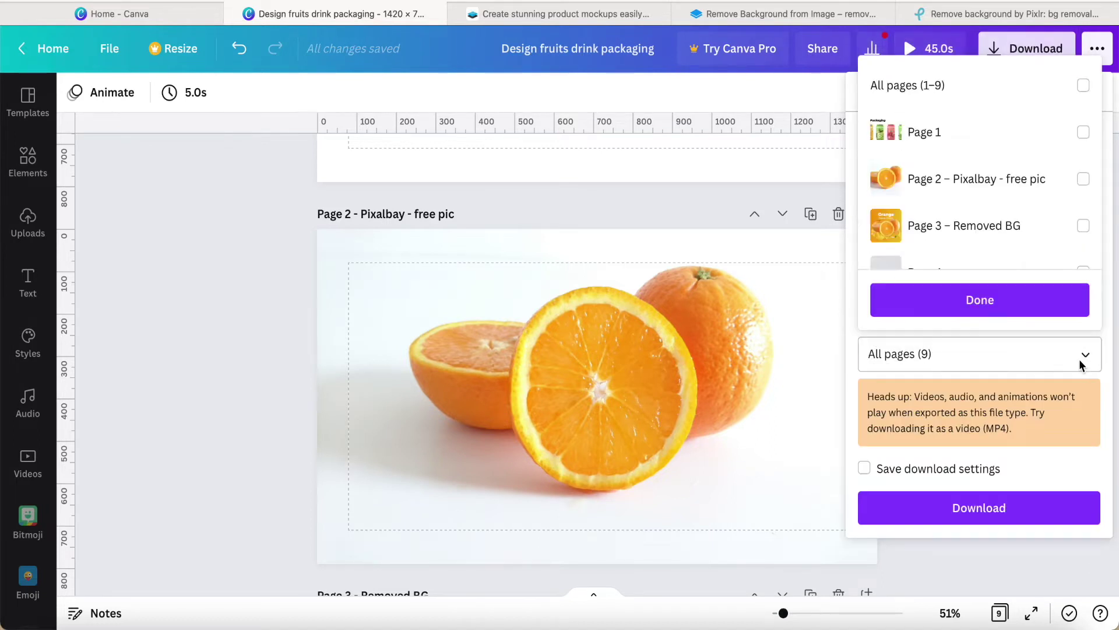
pyautogui.click(965, 182)
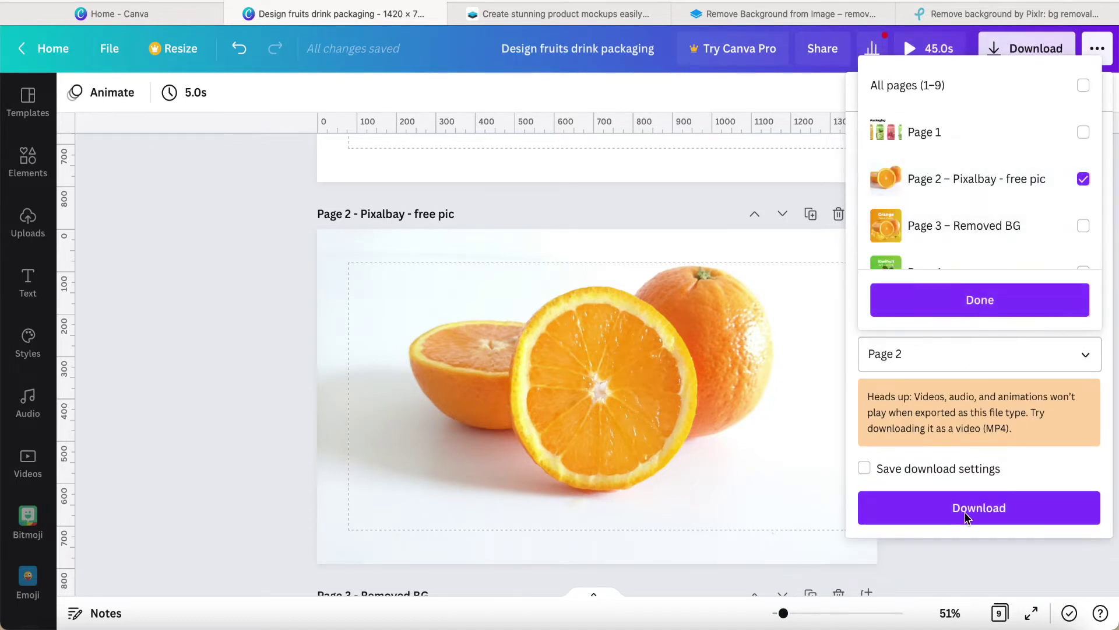
pyautogui.click(243, 337)
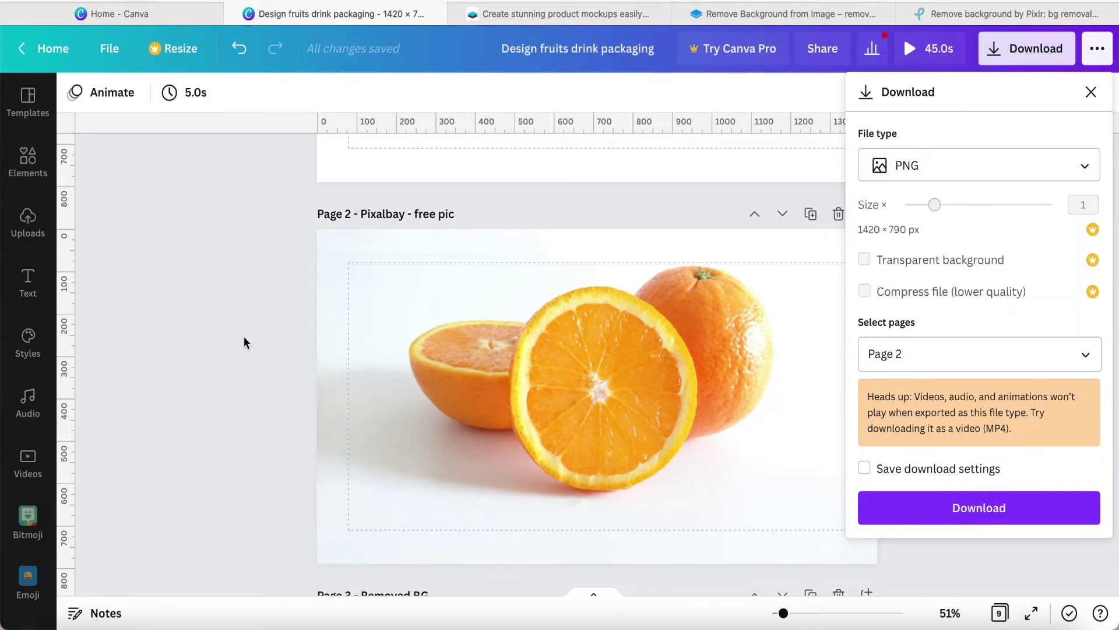
pyautogui.click(263, 339)
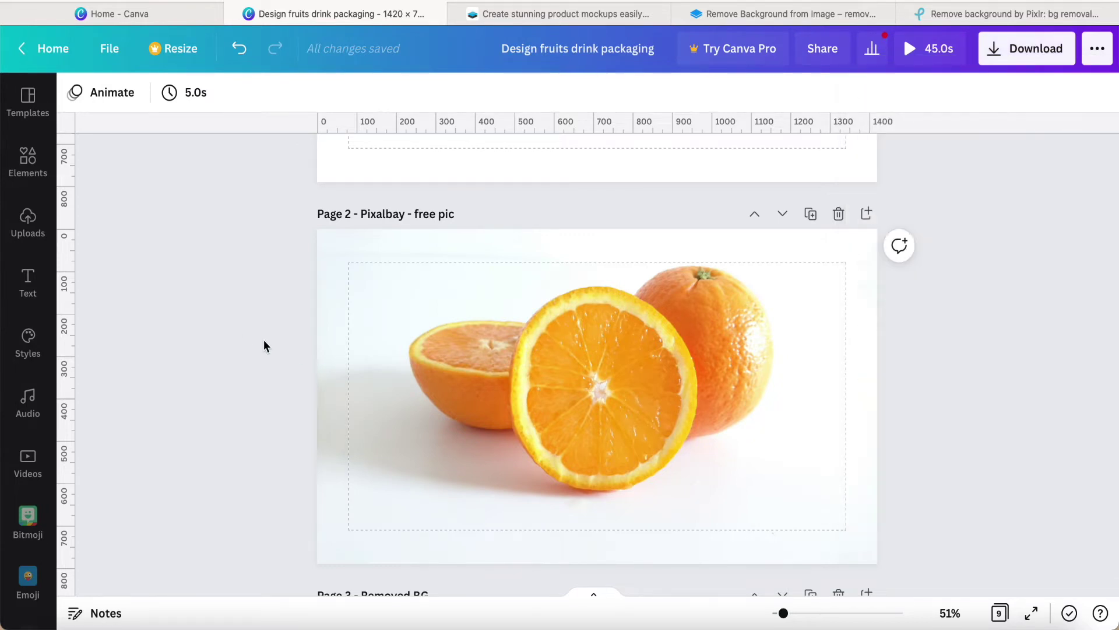
# - Upload the downloaded orange PNG to remove.bg for background removal, then return to Canva
pyautogui.click(779, 15)
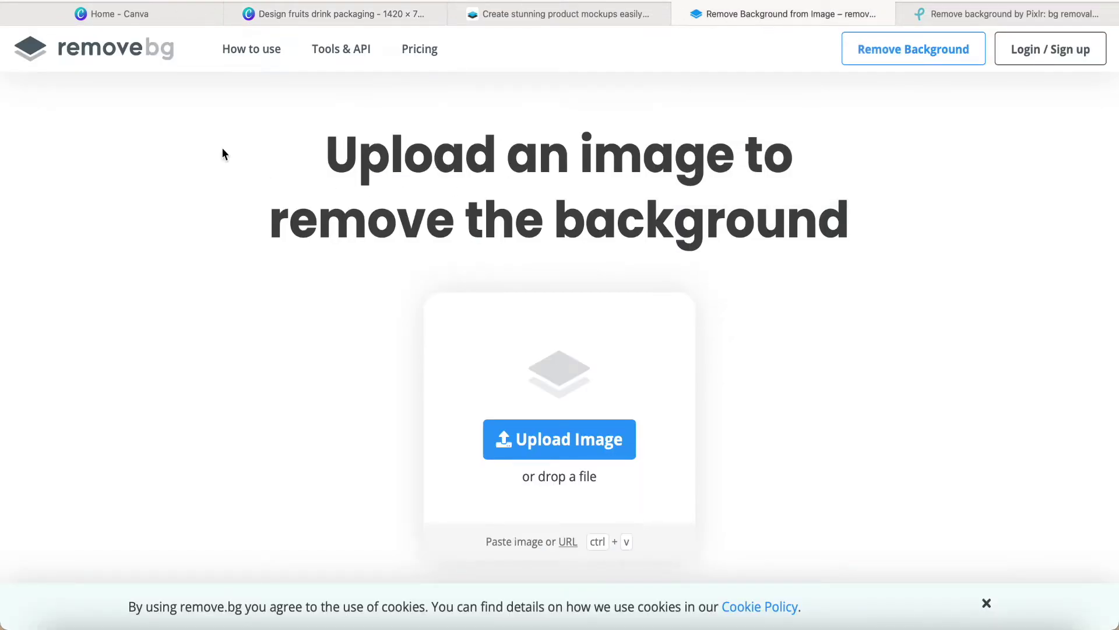
pyautogui.click(569, 439)
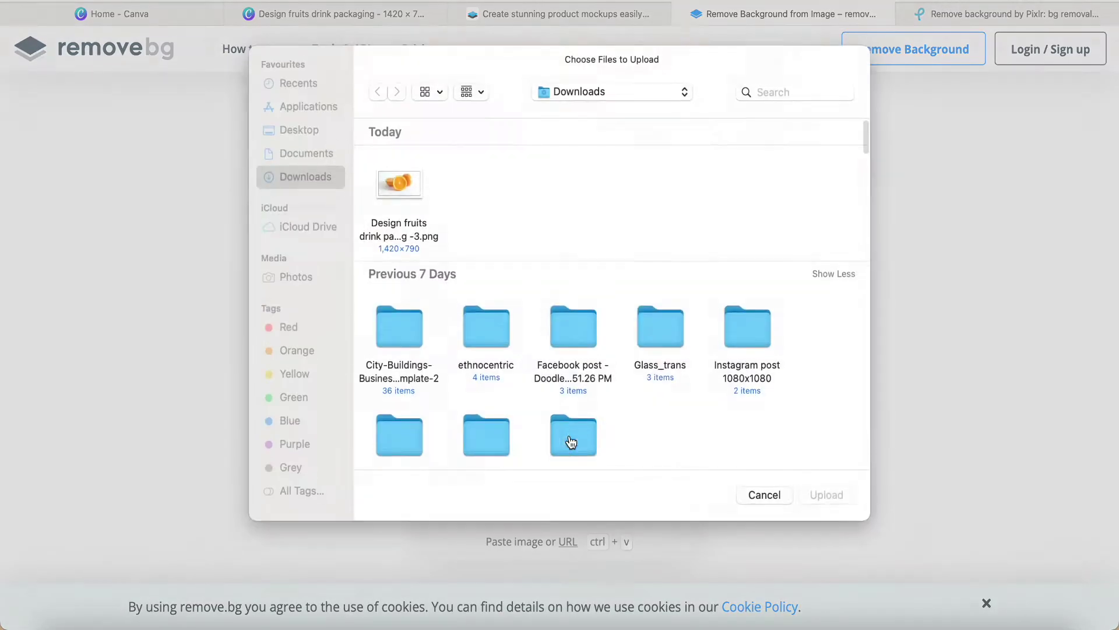
pyautogui.click(402, 192)
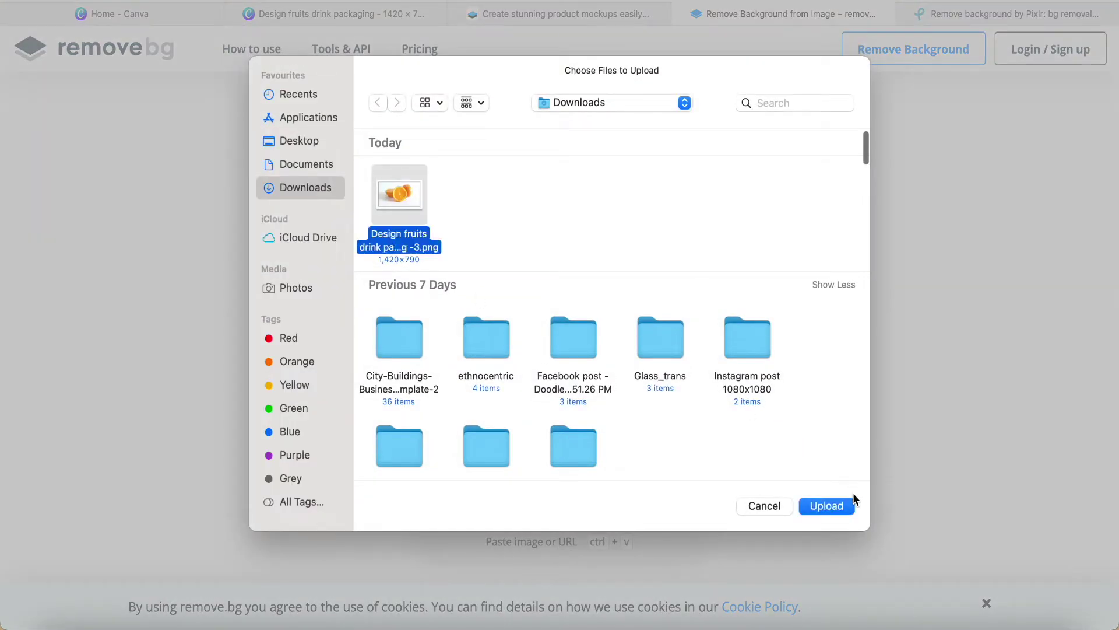
pyautogui.click(831, 505)
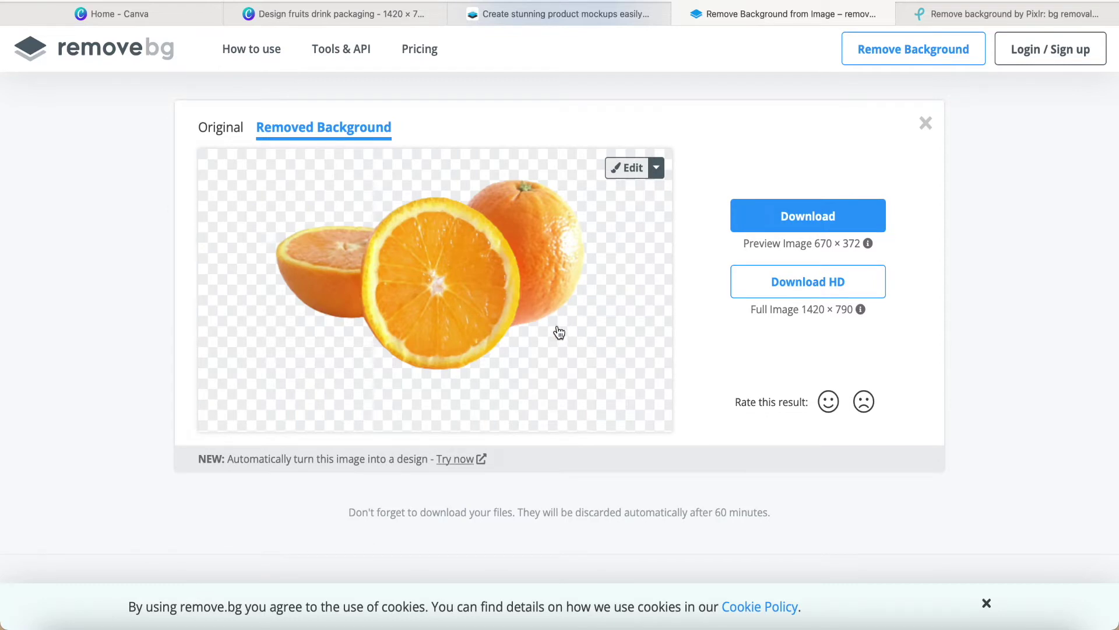
pyautogui.click(354, 18)
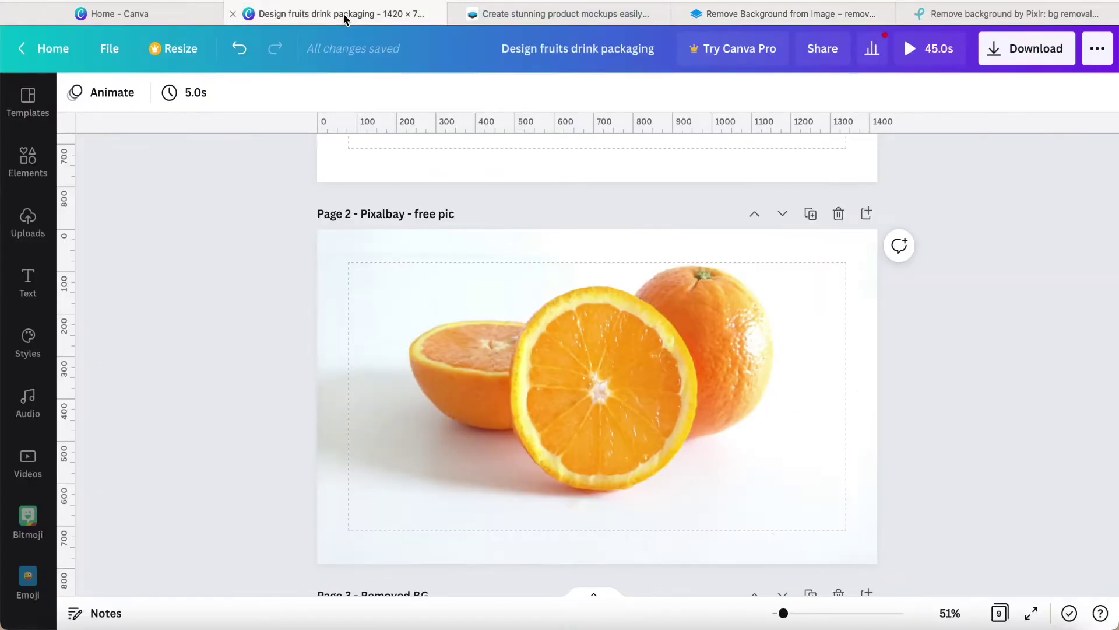
# - Select Page 2's orange photo and open Edit image to reach the Background Remover effect
pyautogui.click(381, 307)
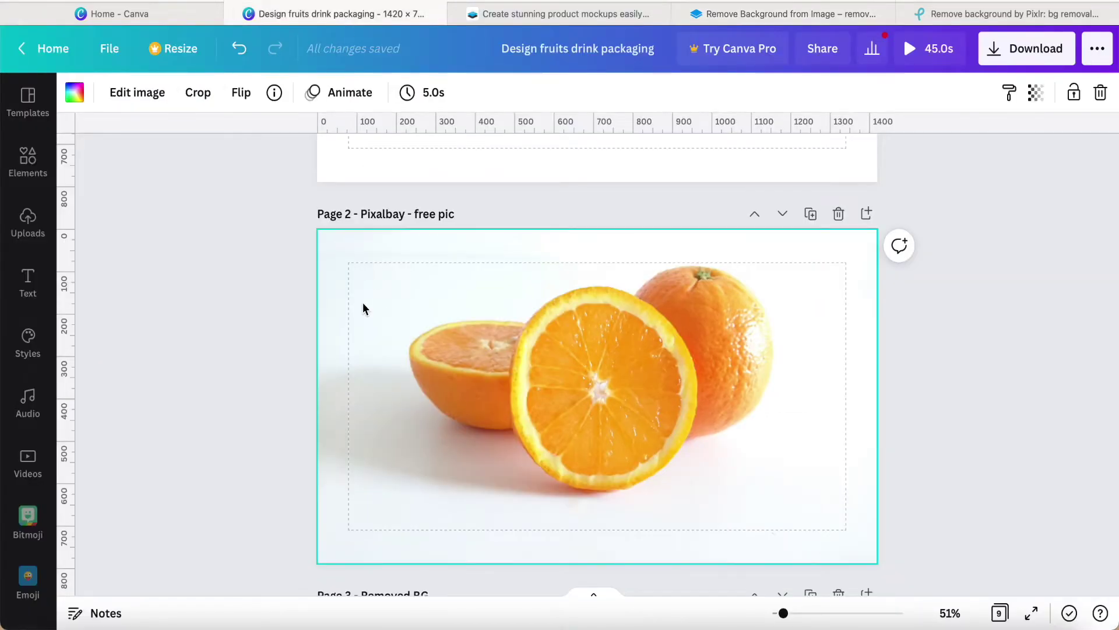
pyautogui.click(27, 166)
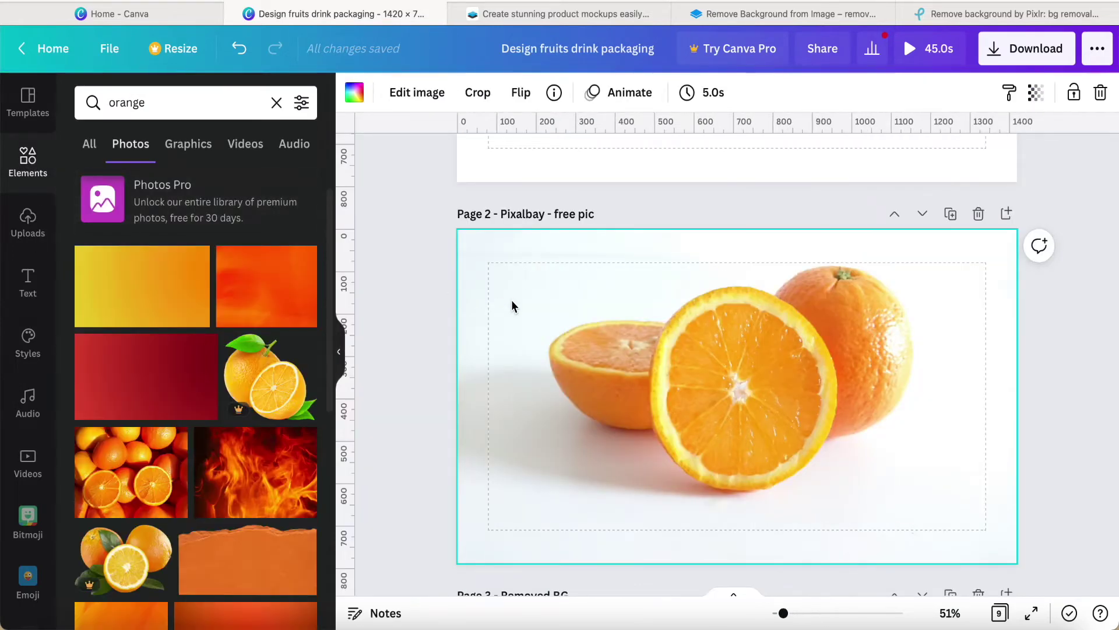
pyautogui.click(424, 91)
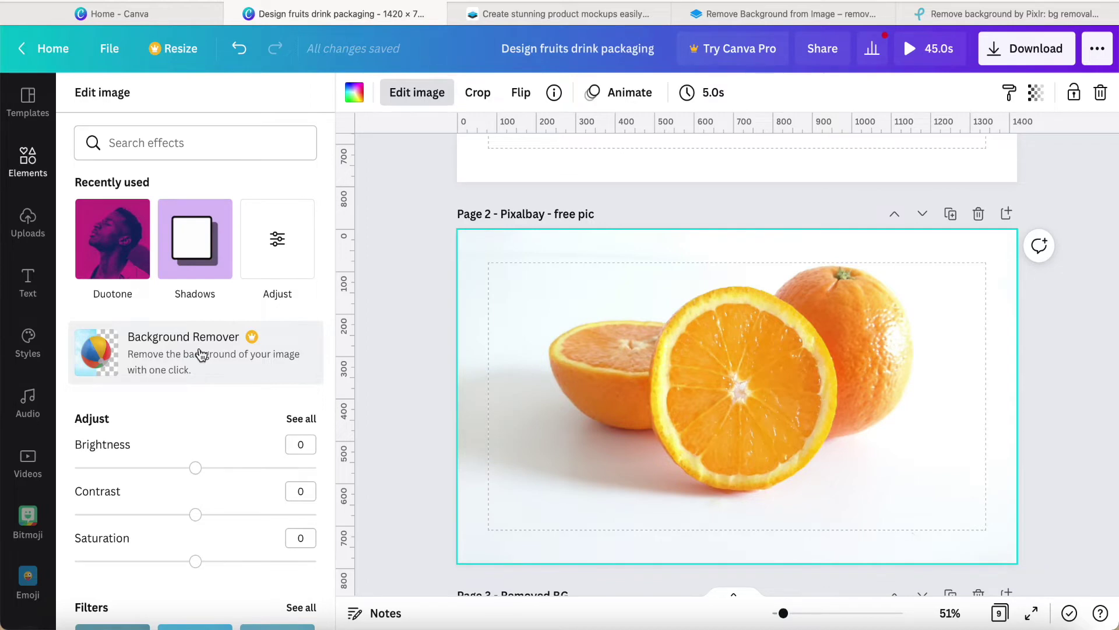
# - Close Edit image, browse the uploaded fruit cutouts, and scroll down to Page 3 'Removed BG'
pyautogui.click(405, 356)
pyautogui.scroll(-1, 402, 380)
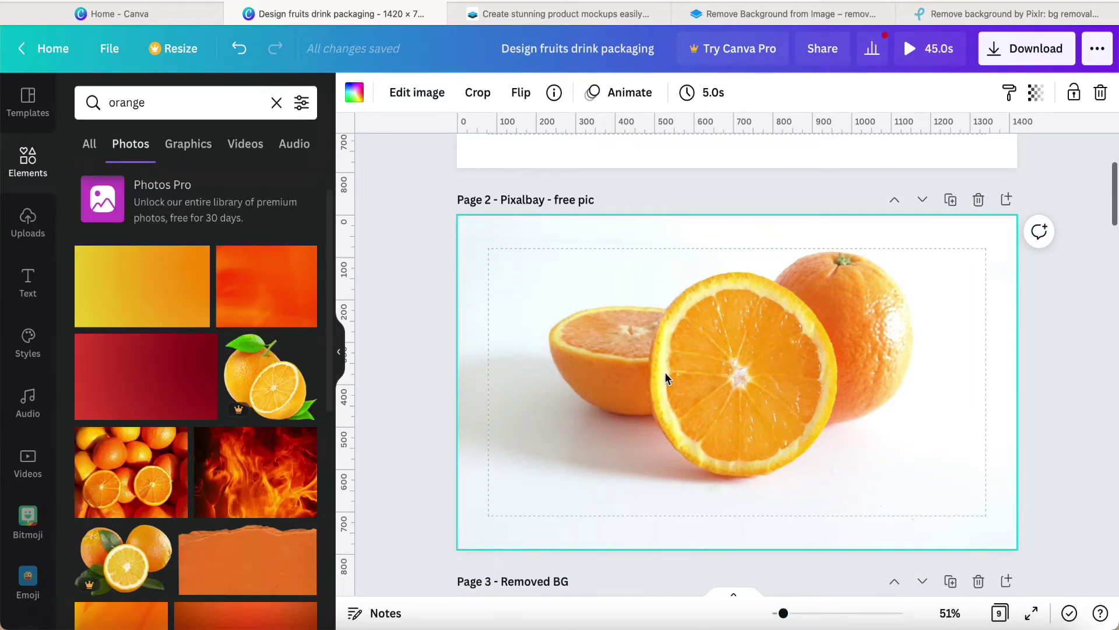
pyautogui.click(27, 221)
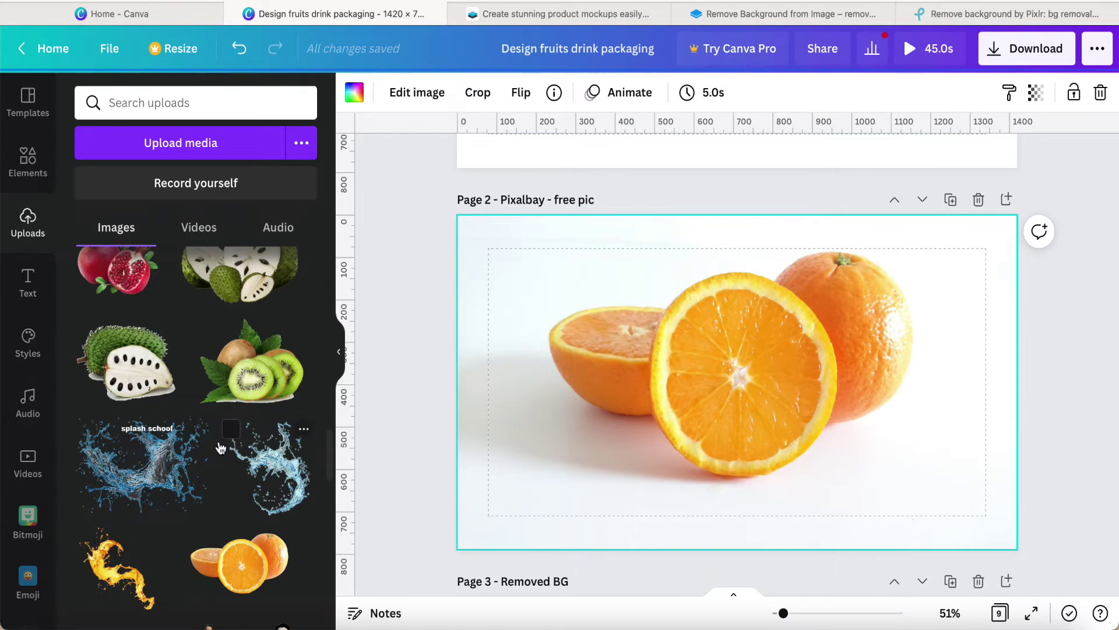
pyautogui.scroll(2, 221, 447)
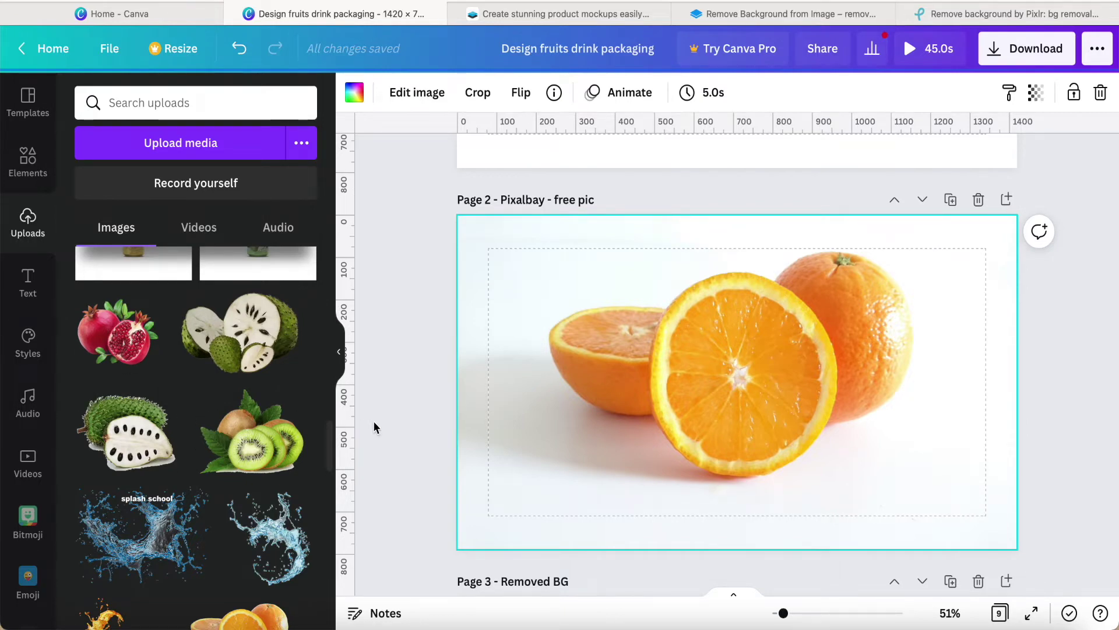
pyautogui.scroll(-5, 458, 417)
pyautogui.scroll(-2, 565, 379)
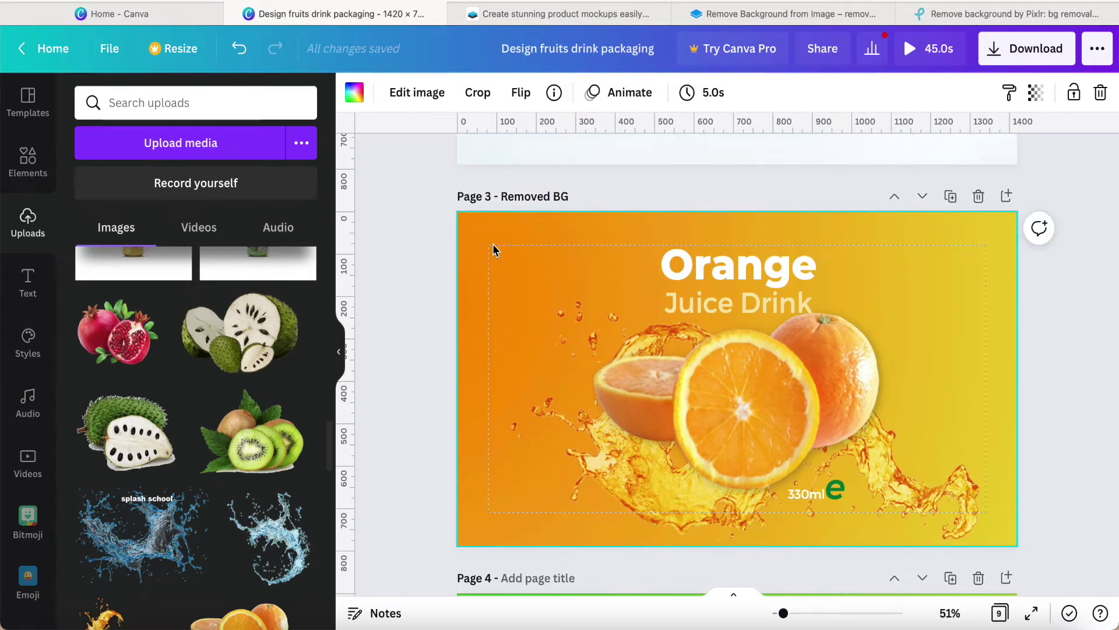
pyautogui.click(32, 169)
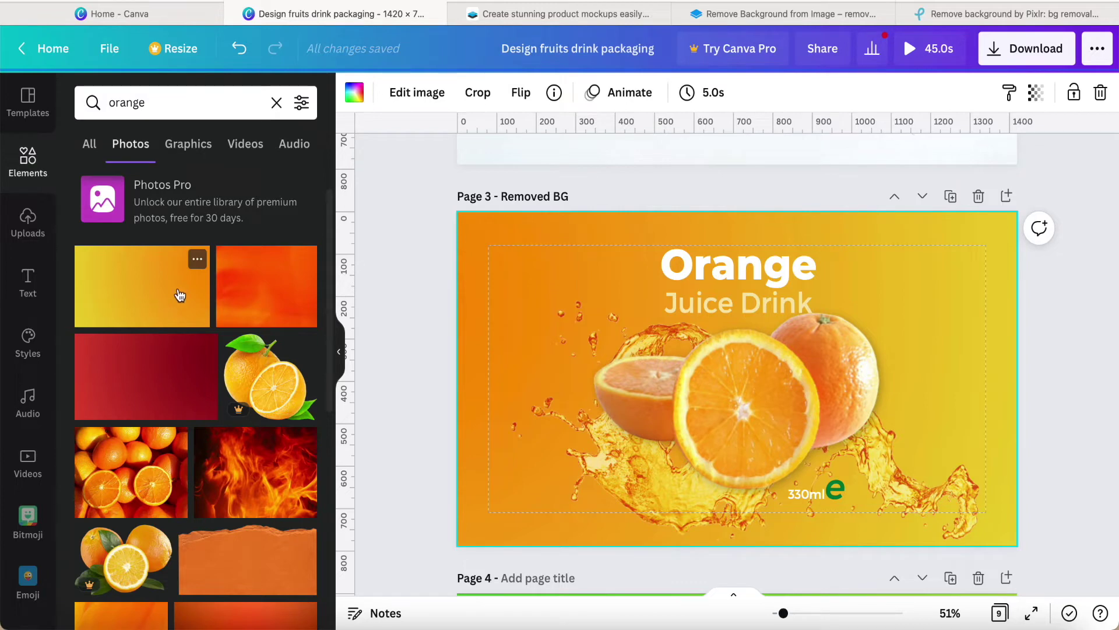
pyautogui.click(197, 263)
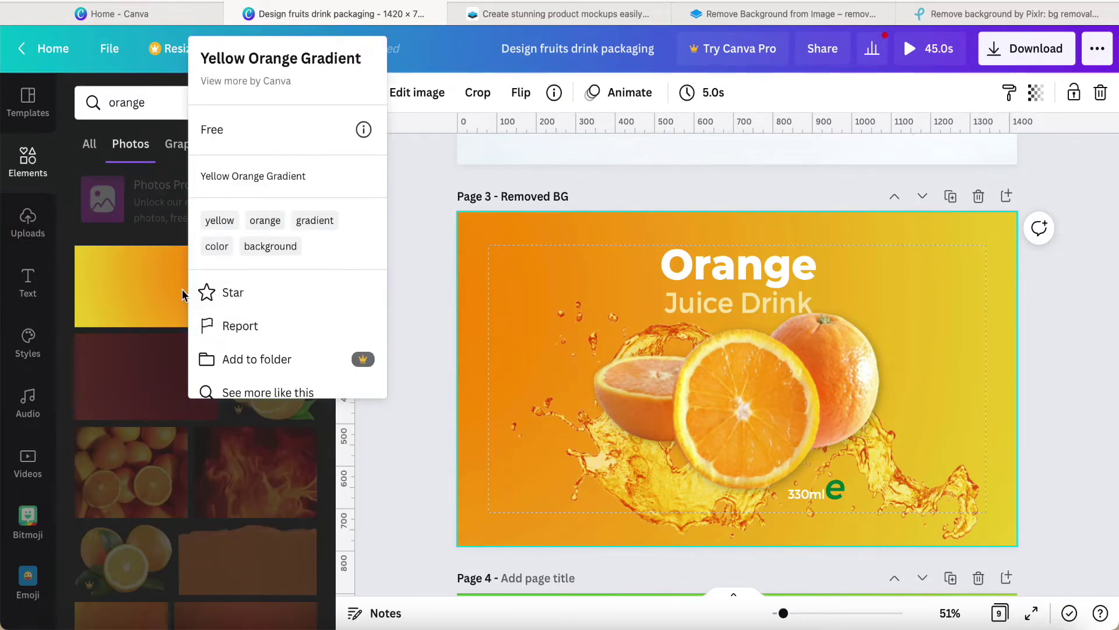
pyautogui.click(127, 376)
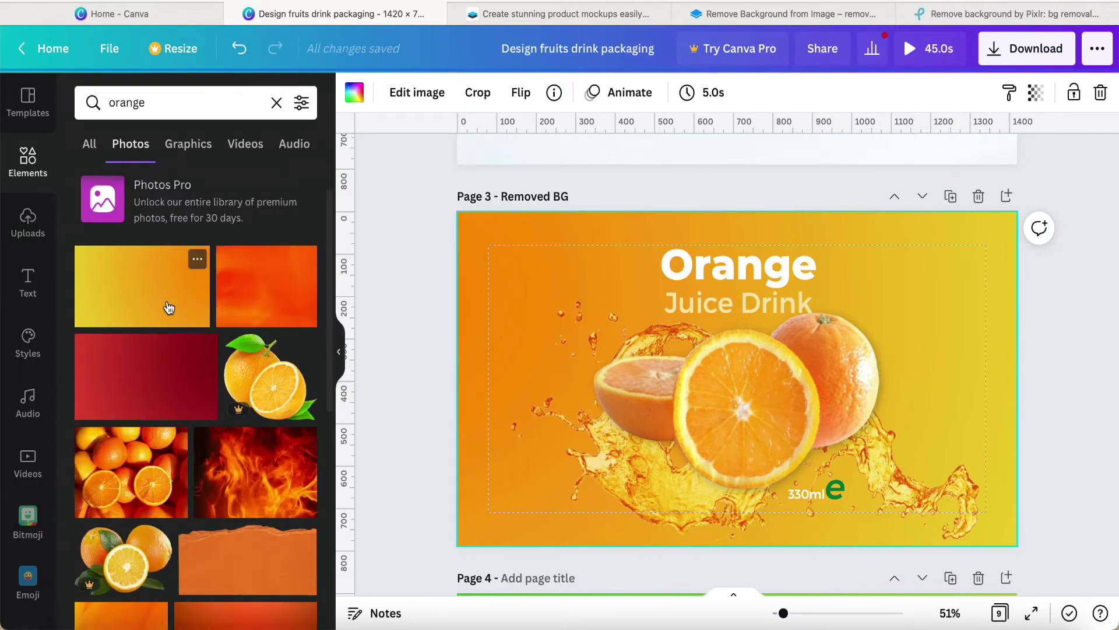
pyautogui.click(132, 302)
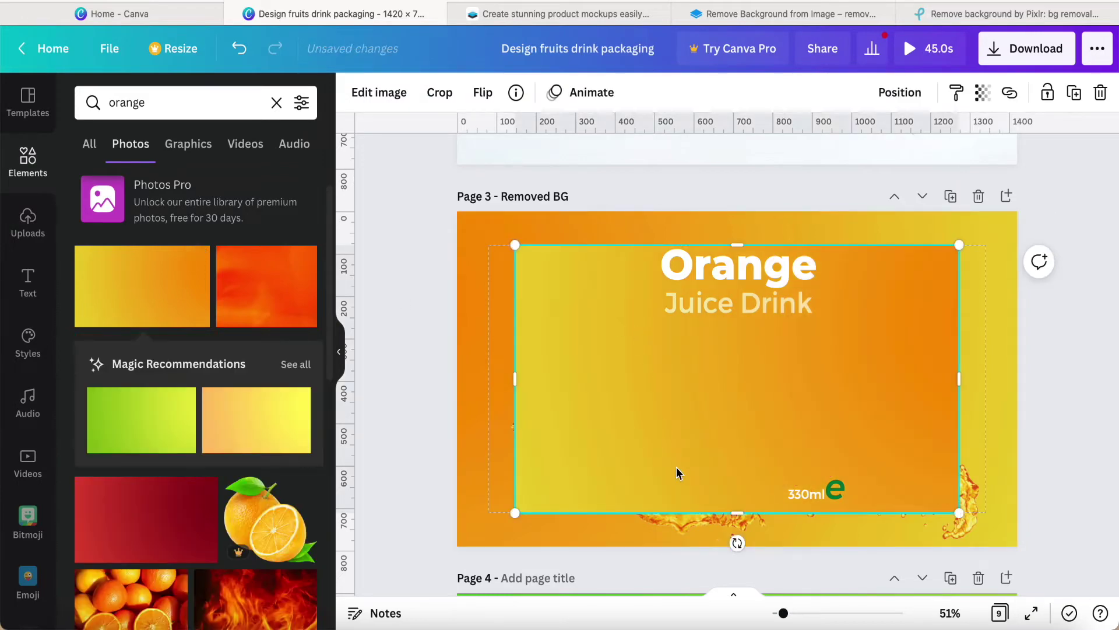
pyautogui.moveTo(737, 541); pyautogui.dragTo(737, 348)
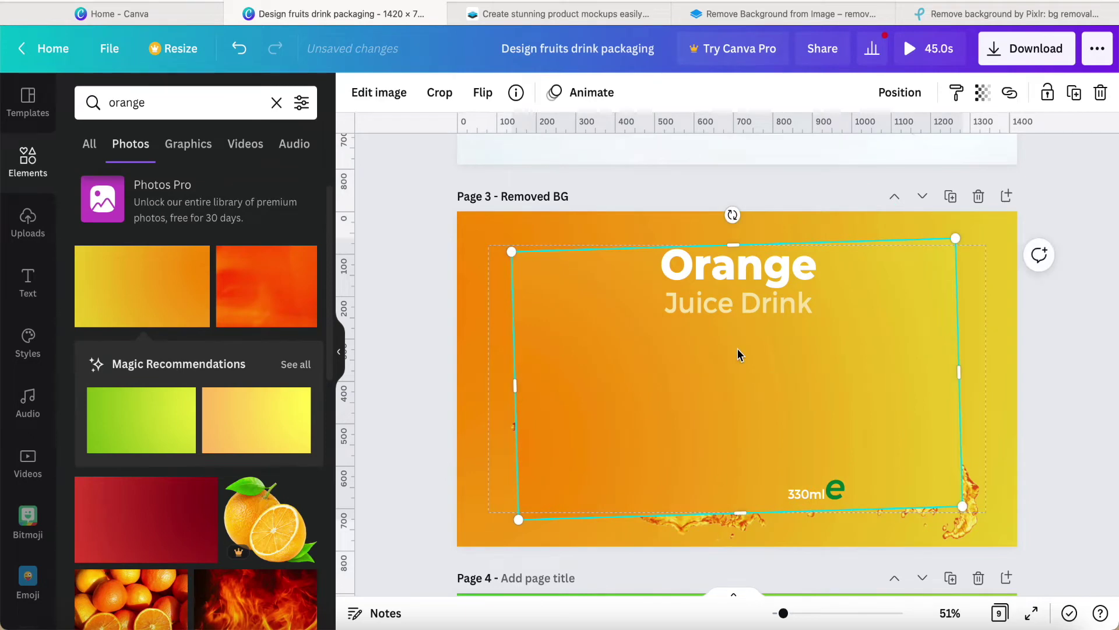
pyautogui.press('Delete')
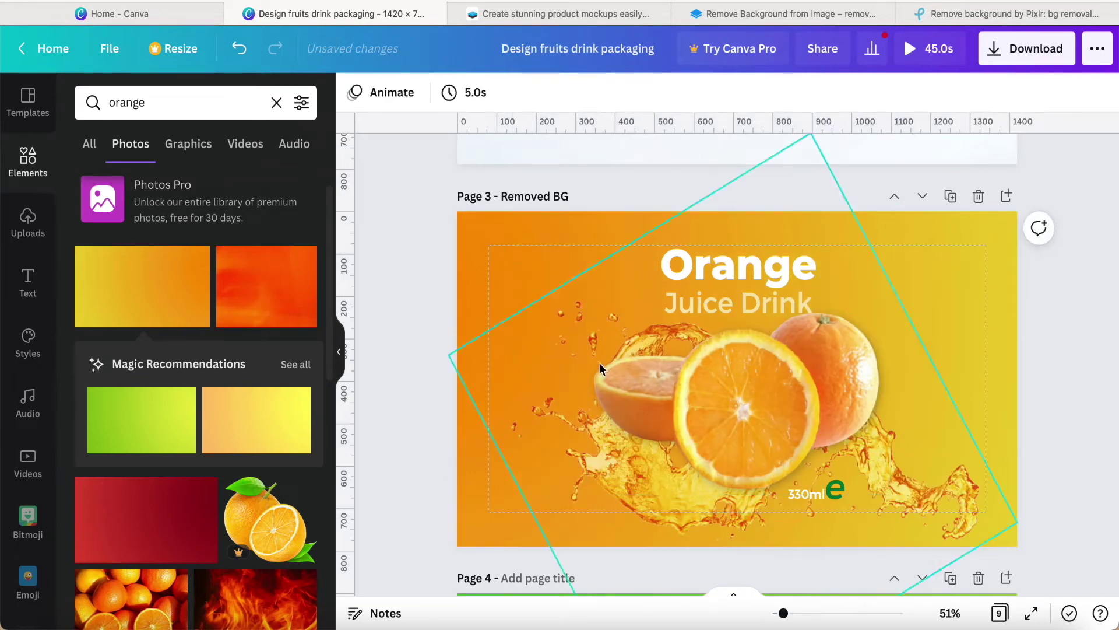
pyautogui.click(718, 411)
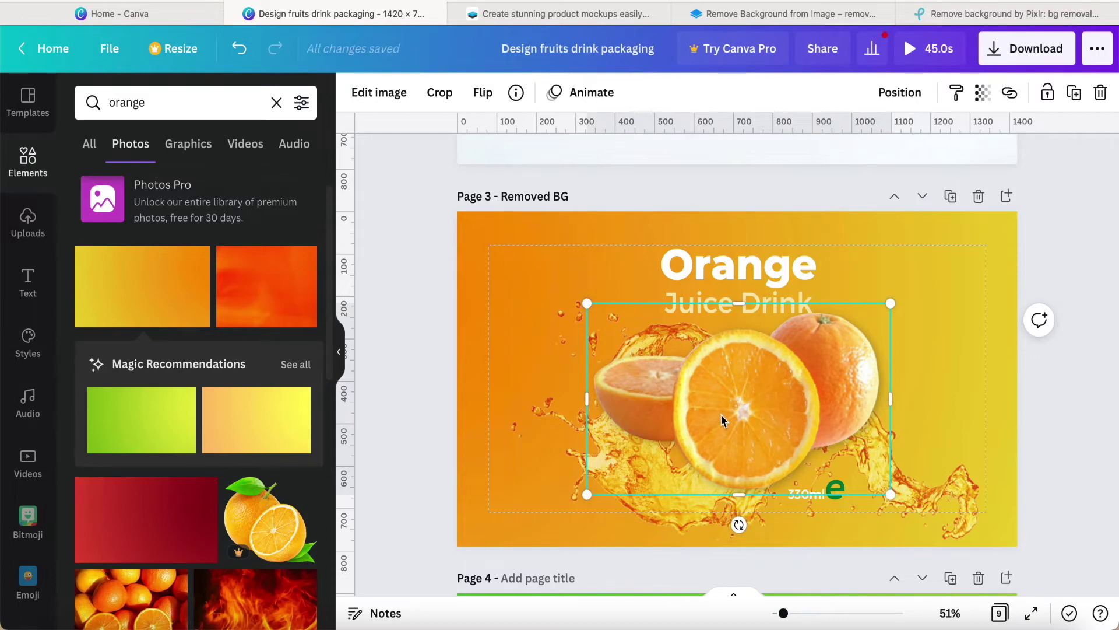
pyautogui.click(740, 257)
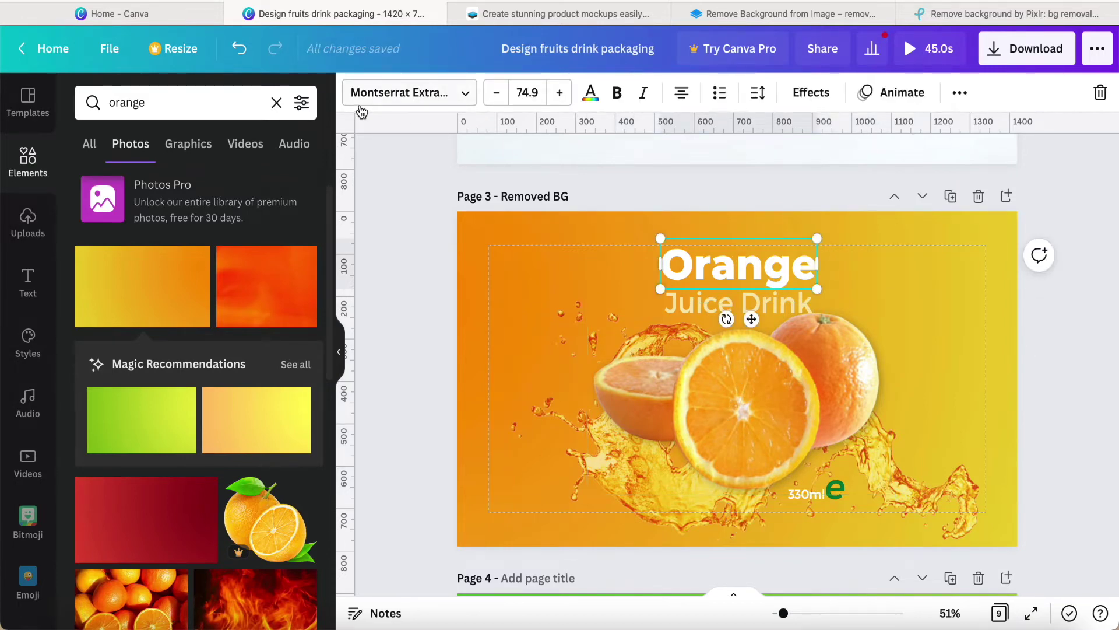
pyautogui.click(709, 306)
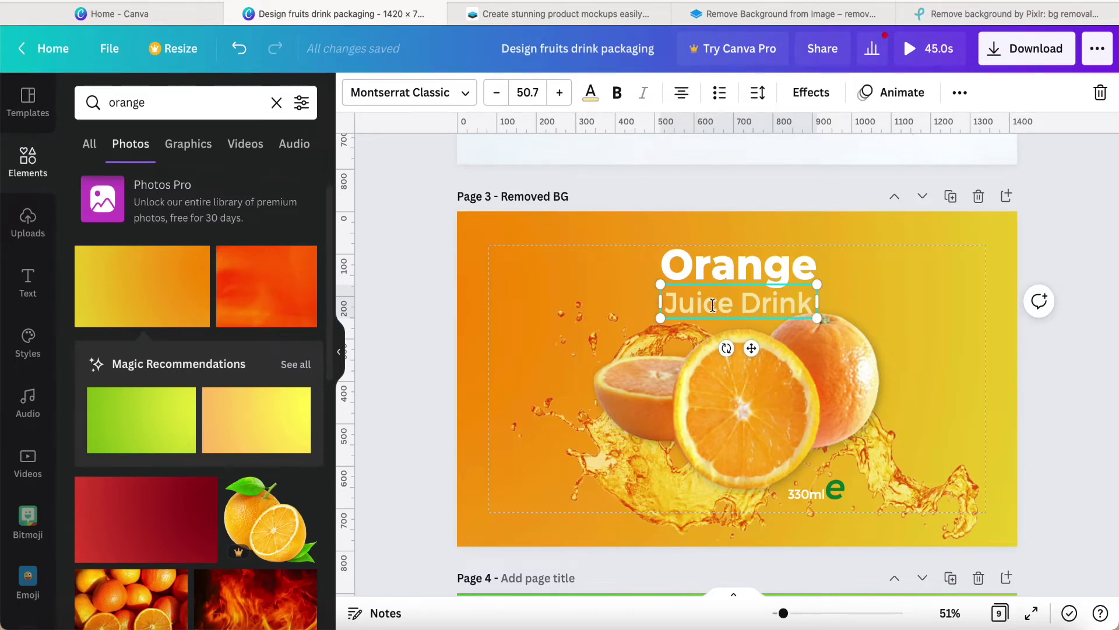
pyautogui.click(590, 93)
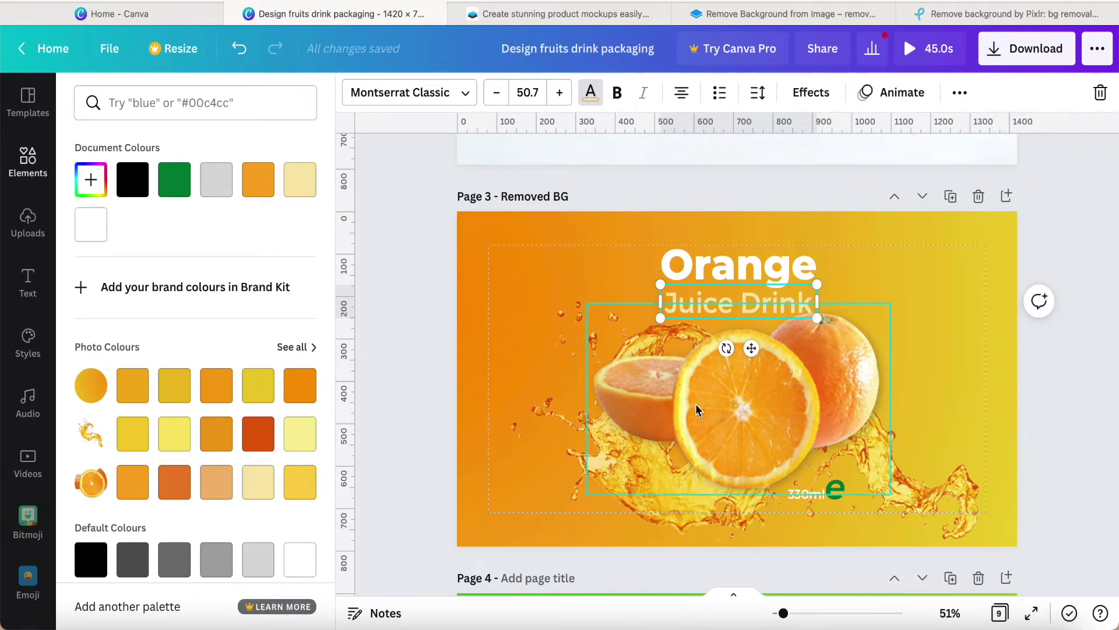
pyautogui.click(711, 424)
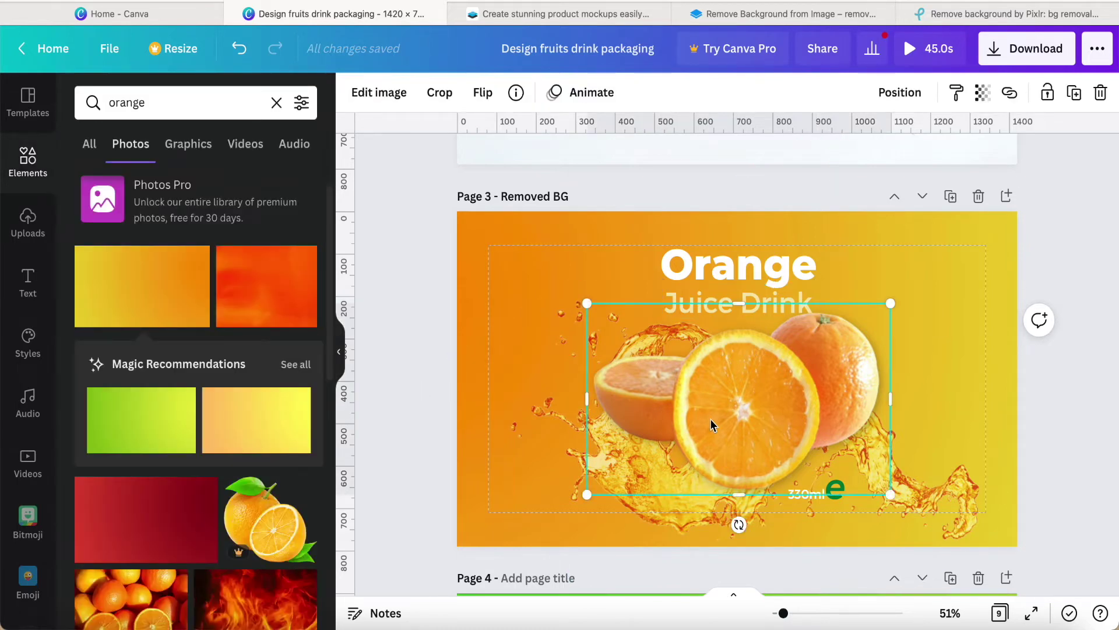
pyautogui.moveTo(711, 421); pyautogui.dragTo(496, 322)
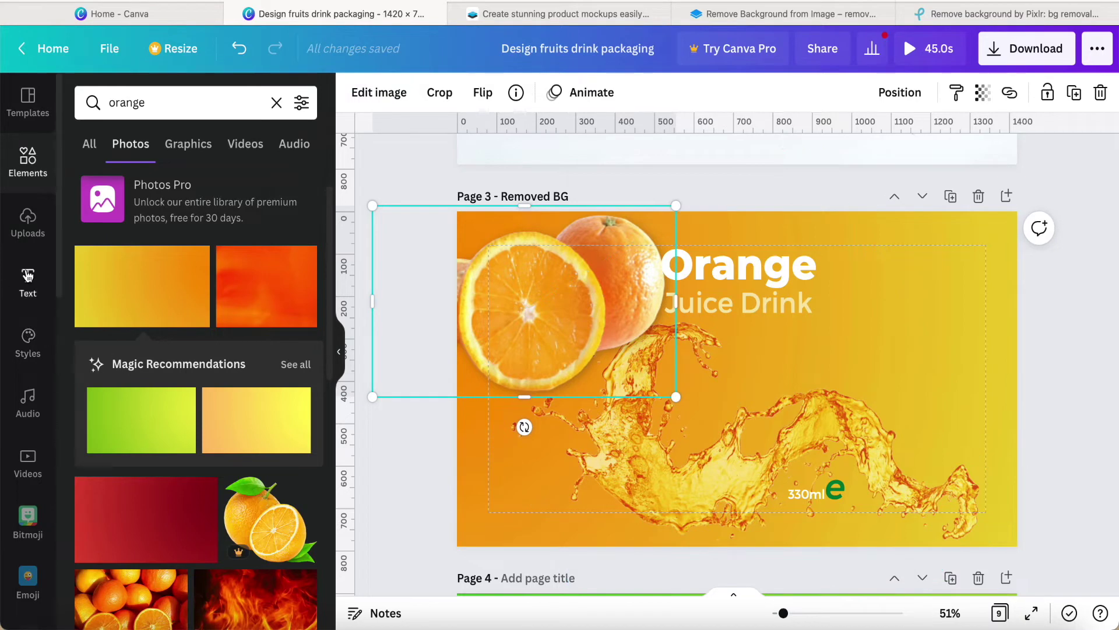
pyautogui.click(27, 221)
pyautogui.scroll(-1, 141, 415)
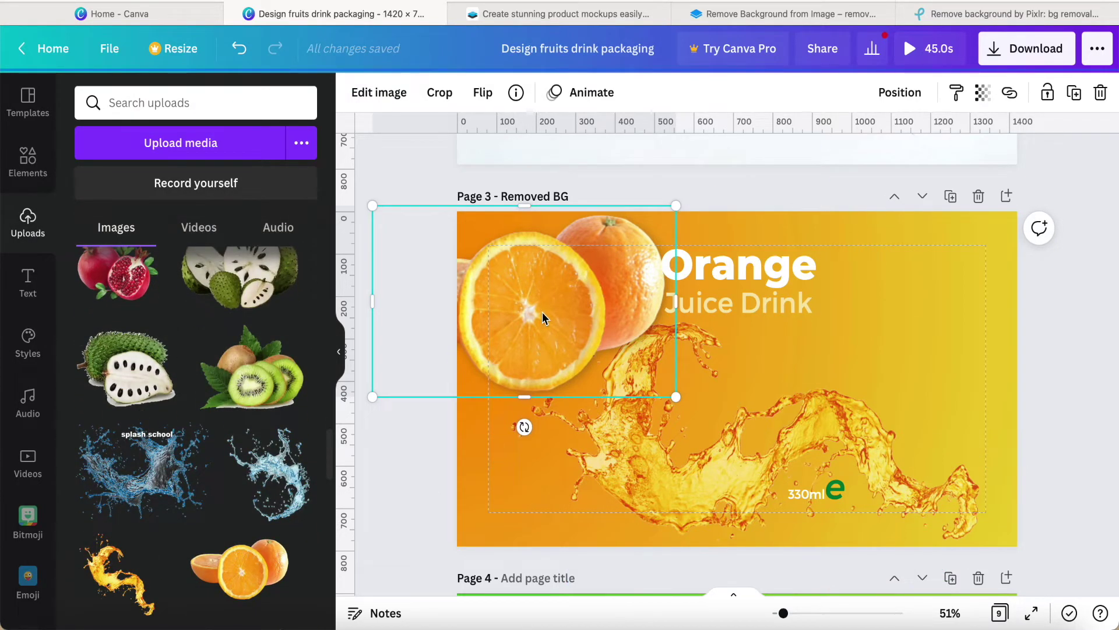
pyautogui.hotkey('ctrl', 'z')
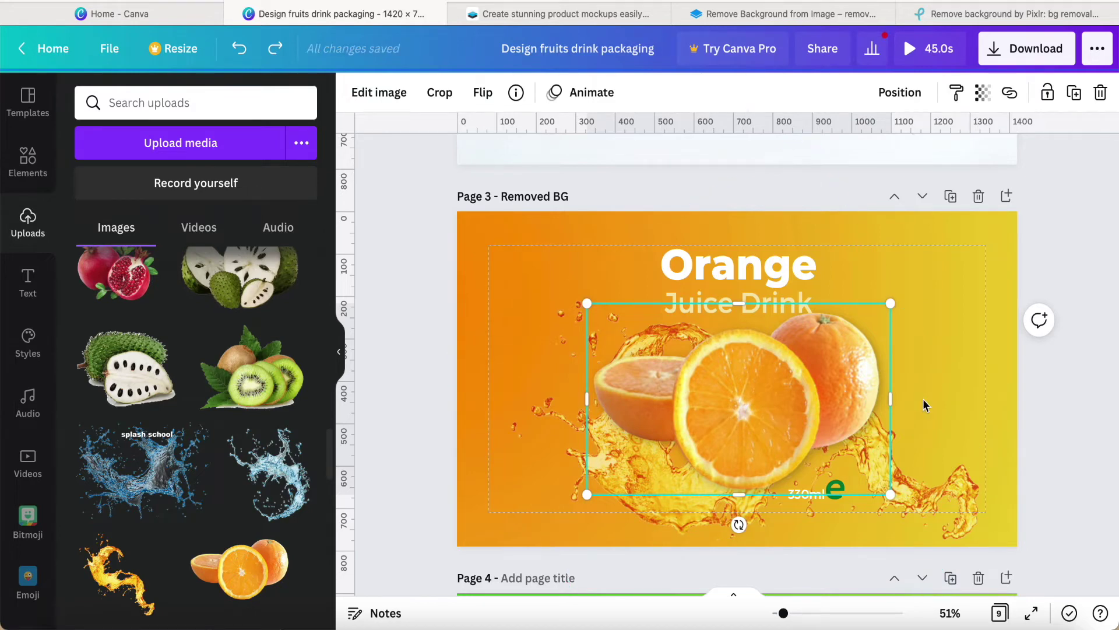
pyautogui.click(973, 367)
pyautogui.scroll(-1, 964, 381)
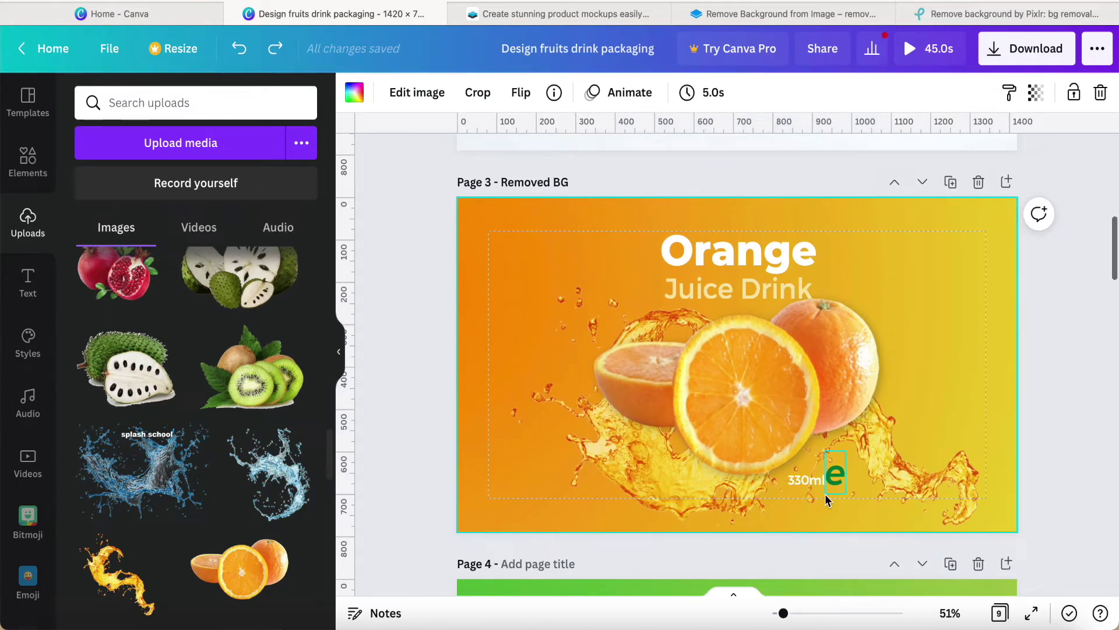
pyautogui.click(803, 481)
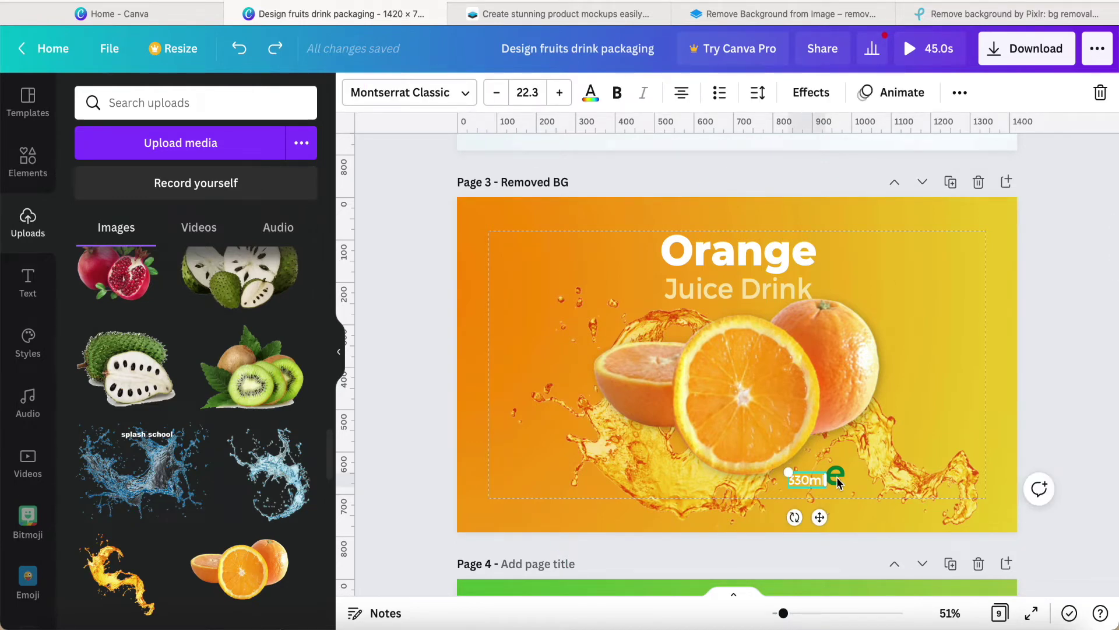
pyautogui.click(838, 482)
pyautogui.click(839, 479)
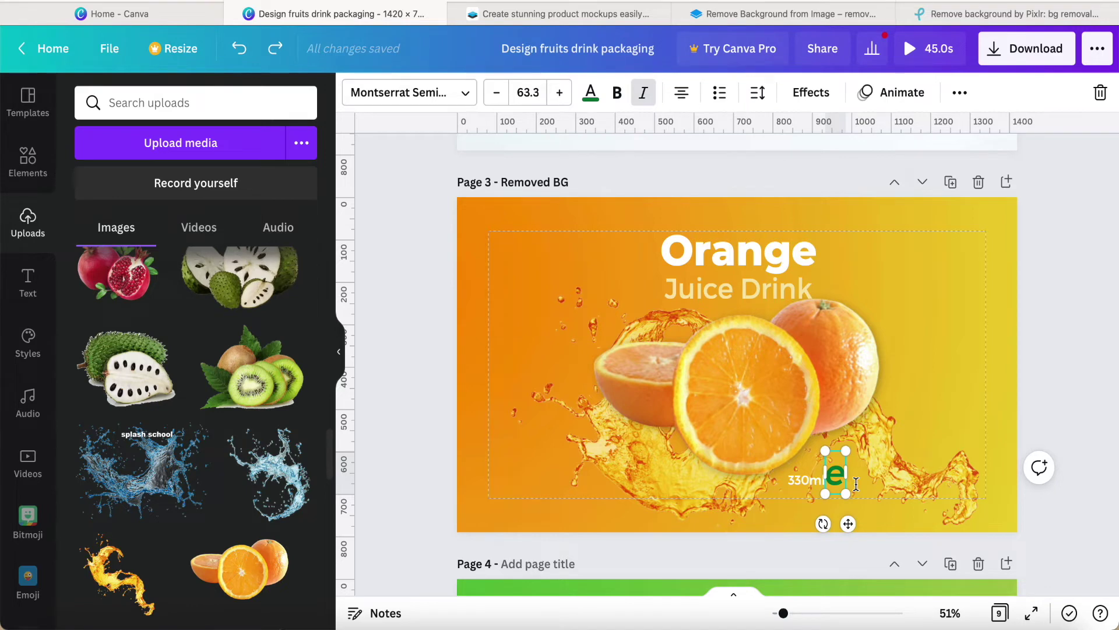
pyautogui.click(1046, 370)
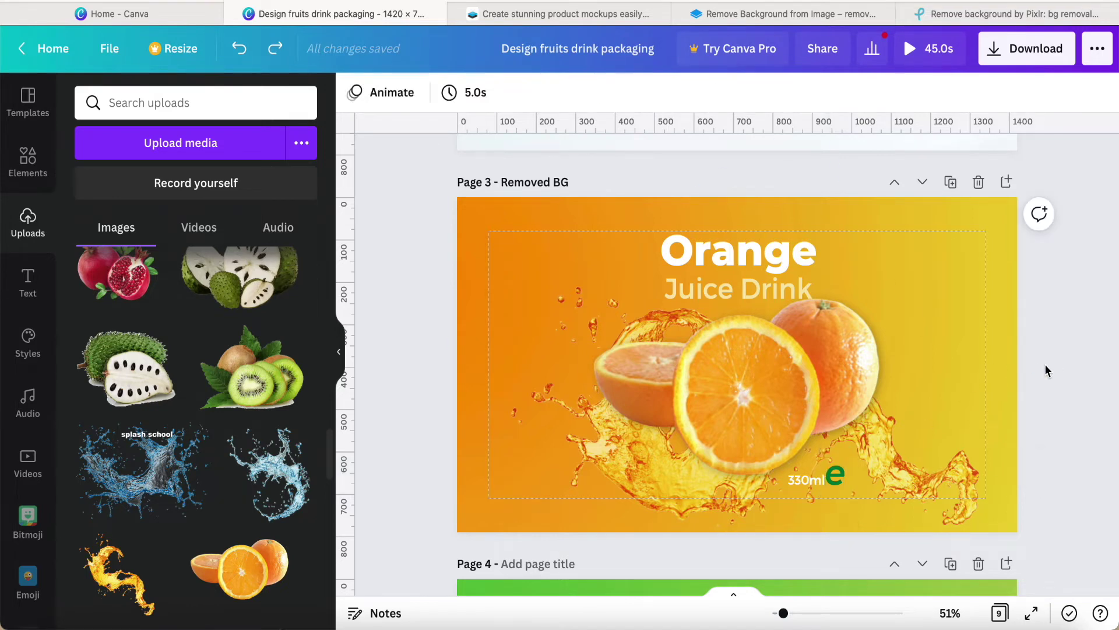
pyautogui.scroll(-6, 1046, 370)
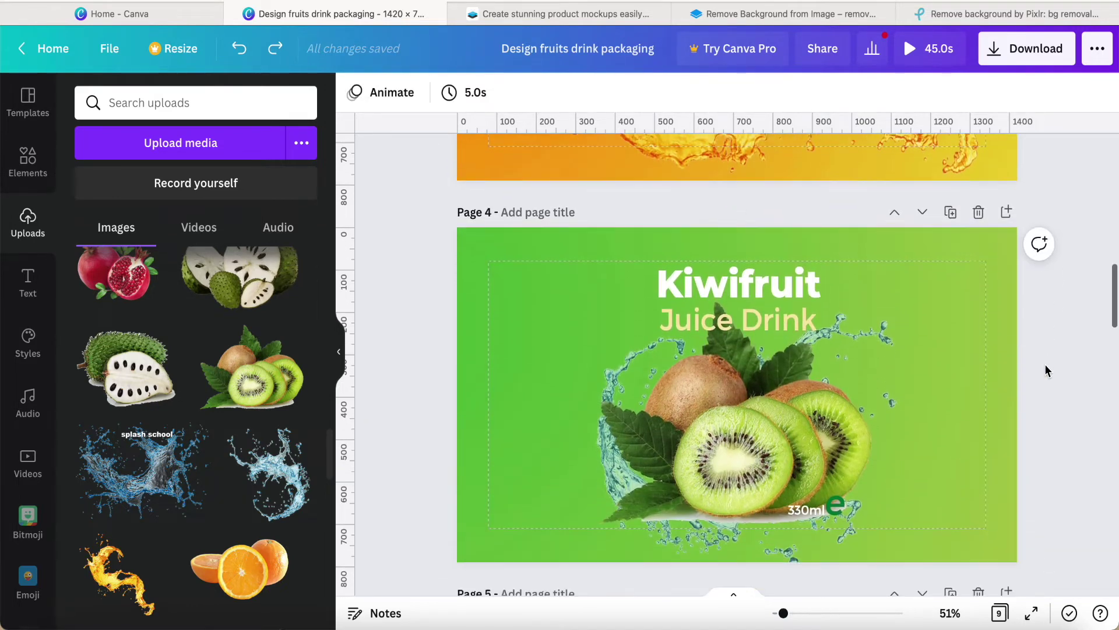
pyautogui.scroll(-5, 944, 435)
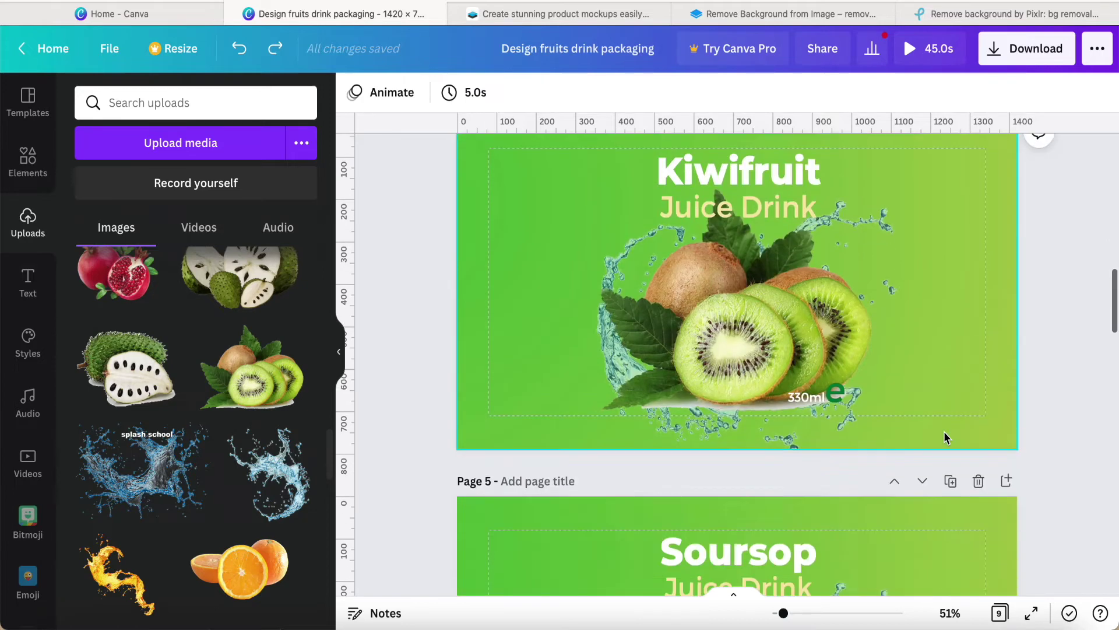
pyautogui.scroll(-2, 945, 437)
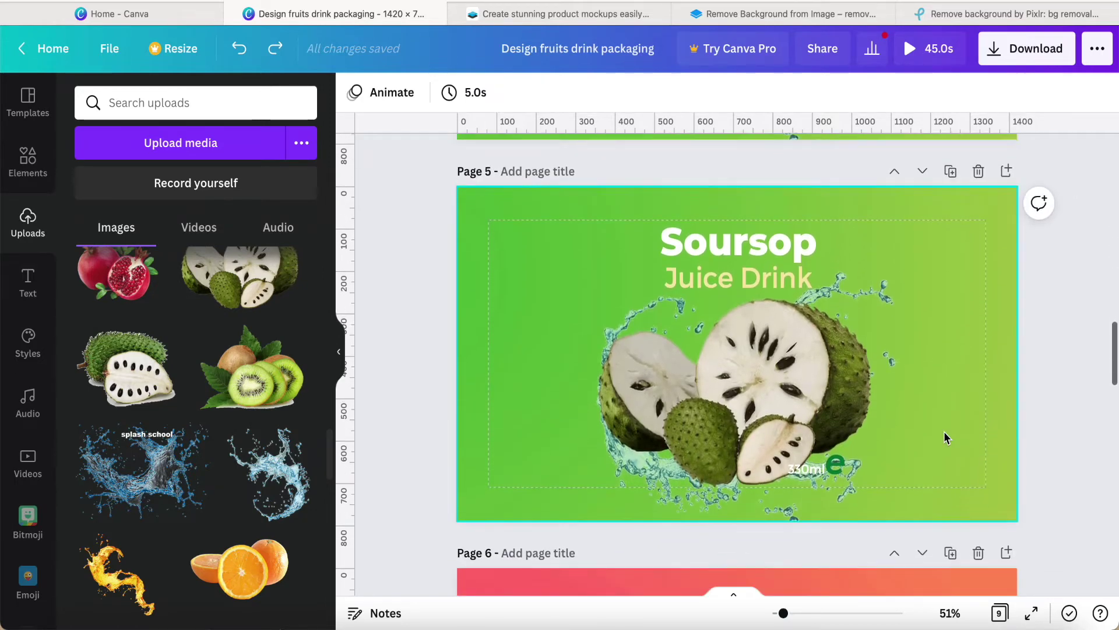
pyautogui.scroll(-3, 946, 437)
pyautogui.scroll(-3, 944, 438)
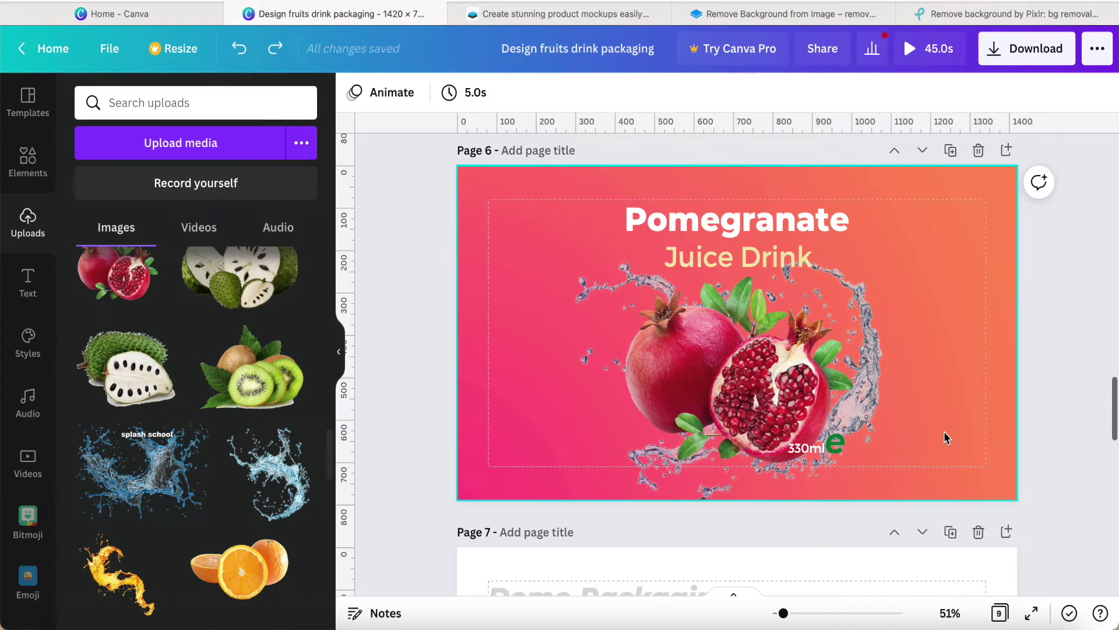
pyautogui.scroll(-5, 944, 437)
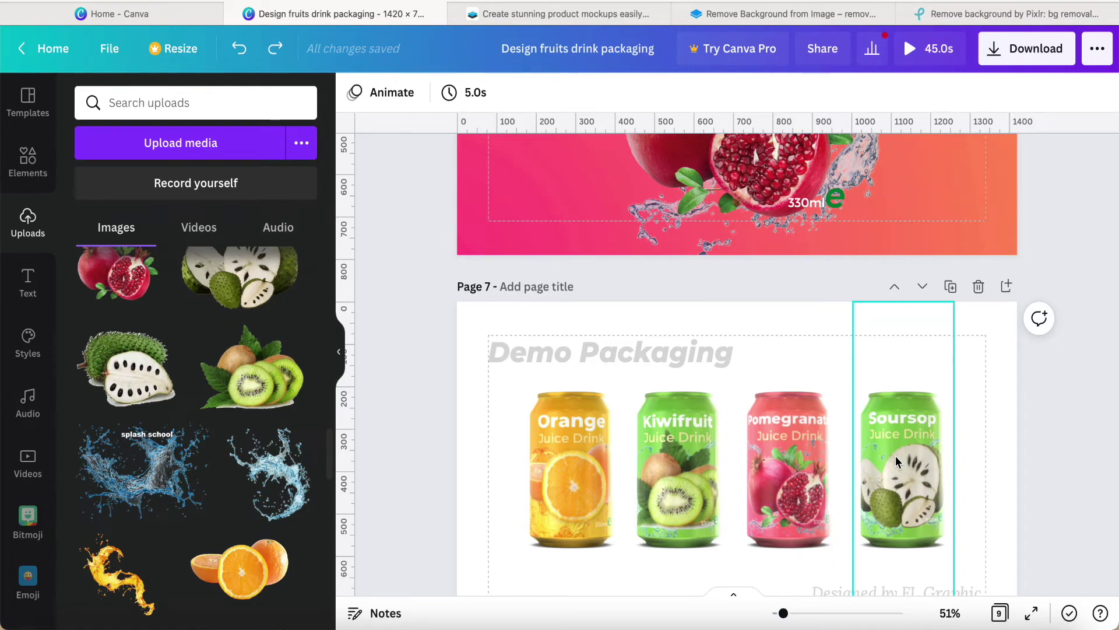
pyautogui.scroll(20, 896, 456)
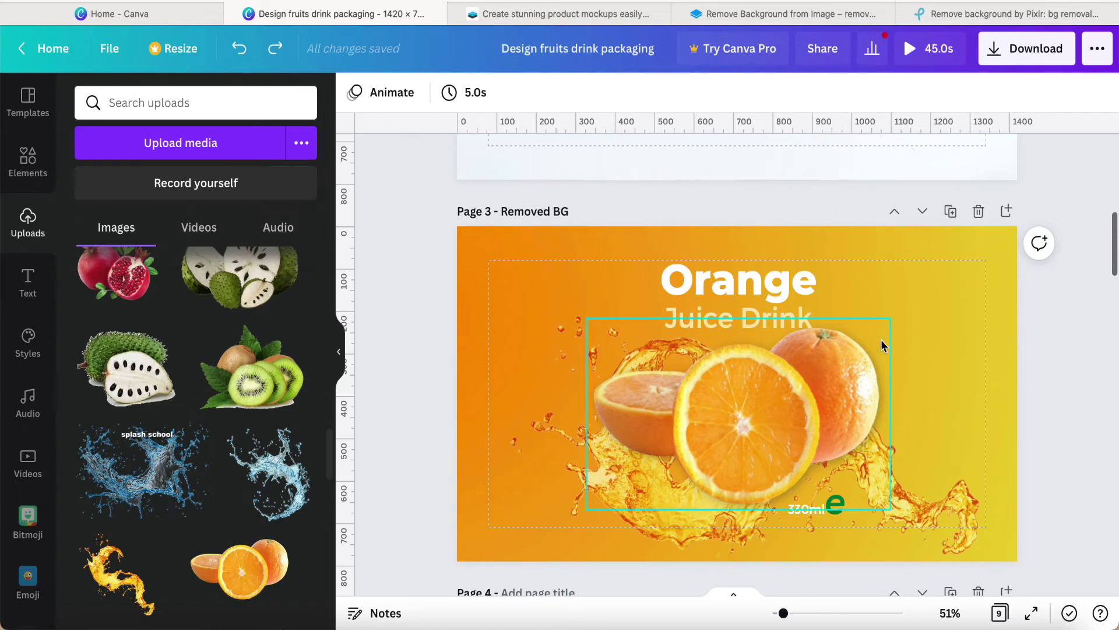
# - Download Page 3 alone as PNG 'Design fruits drink packaging -4.png', skipping the duplicate download
pyautogui.click(1005, 59)
pyautogui.click(1083, 167)
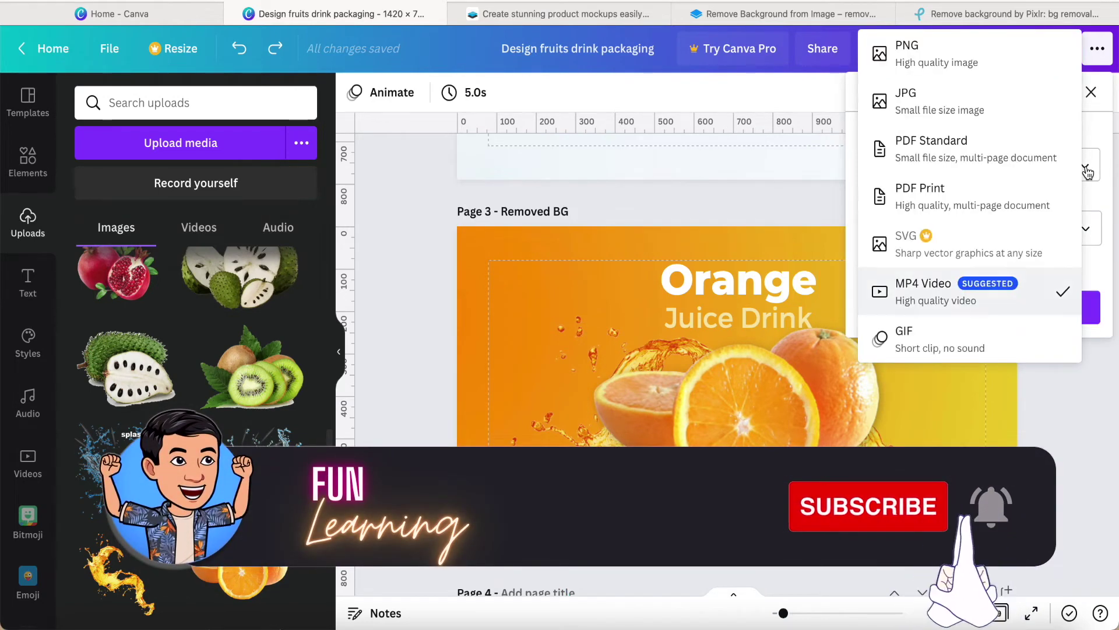
pyautogui.click(913, 60)
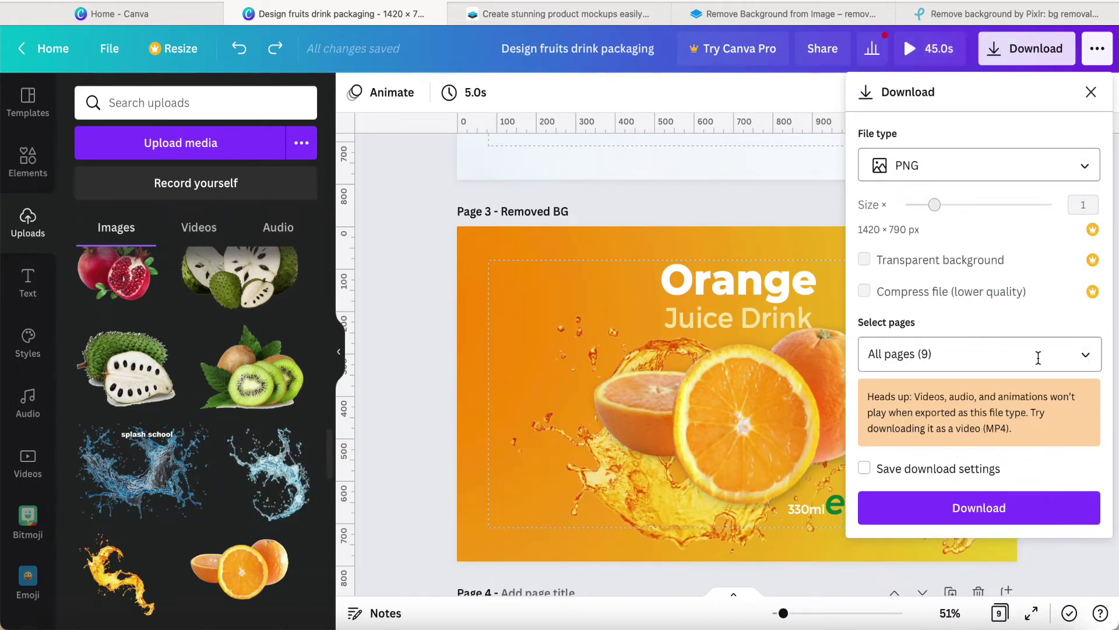
pyautogui.click(1085, 356)
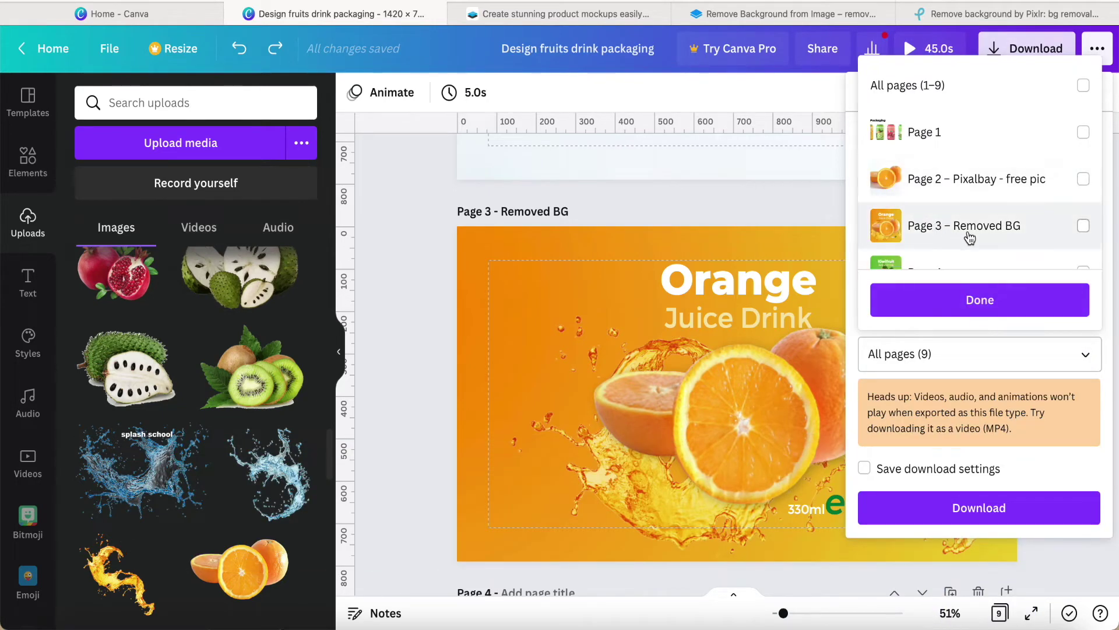
pyautogui.click(1084, 226)
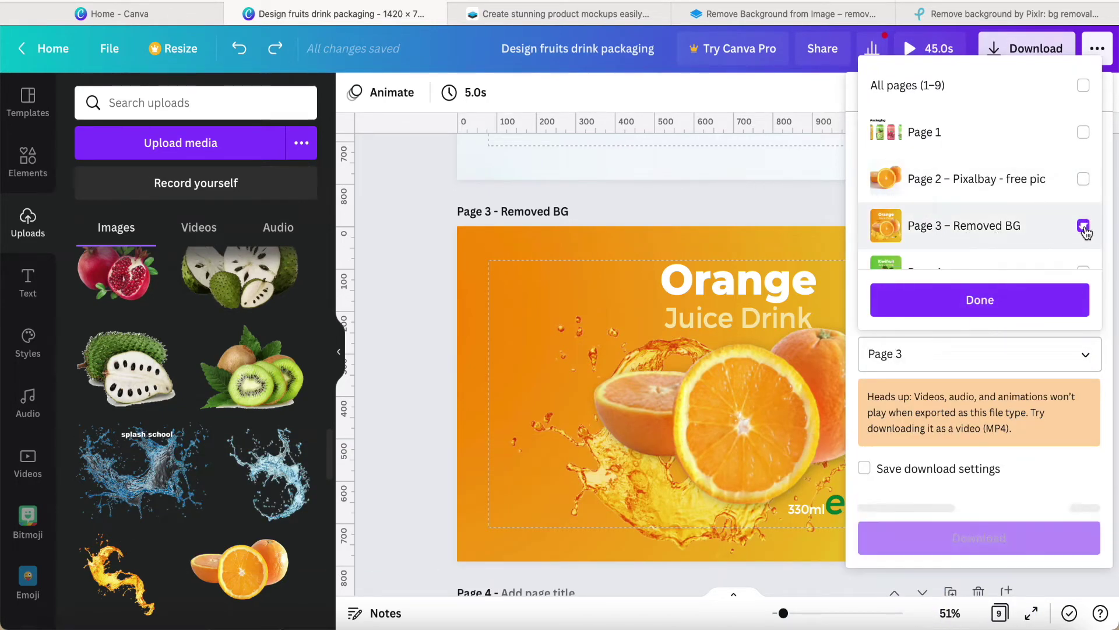
pyautogui.click(989, 299)
pyautogui.click(979, 508)
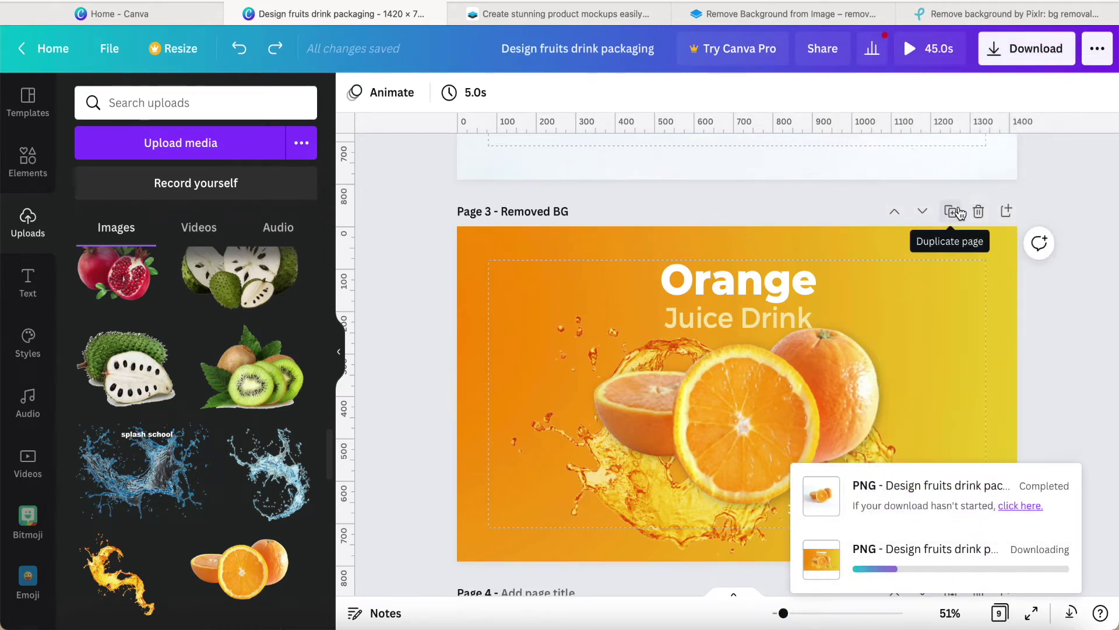
pyautogui.moveTo(817, 511)
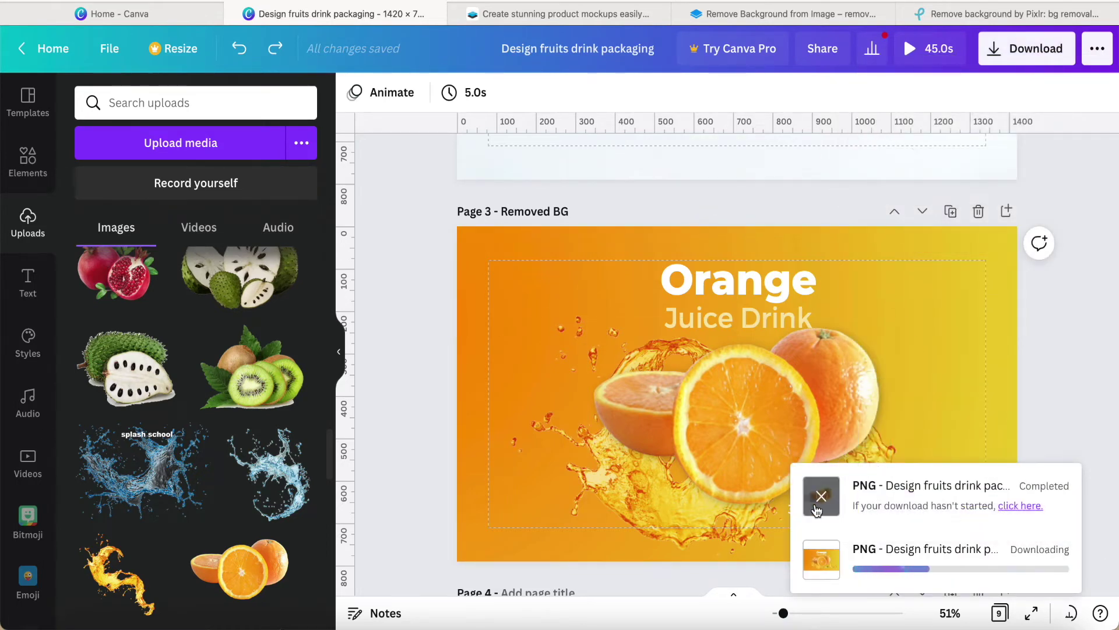
pyautogui.click(820, 564)
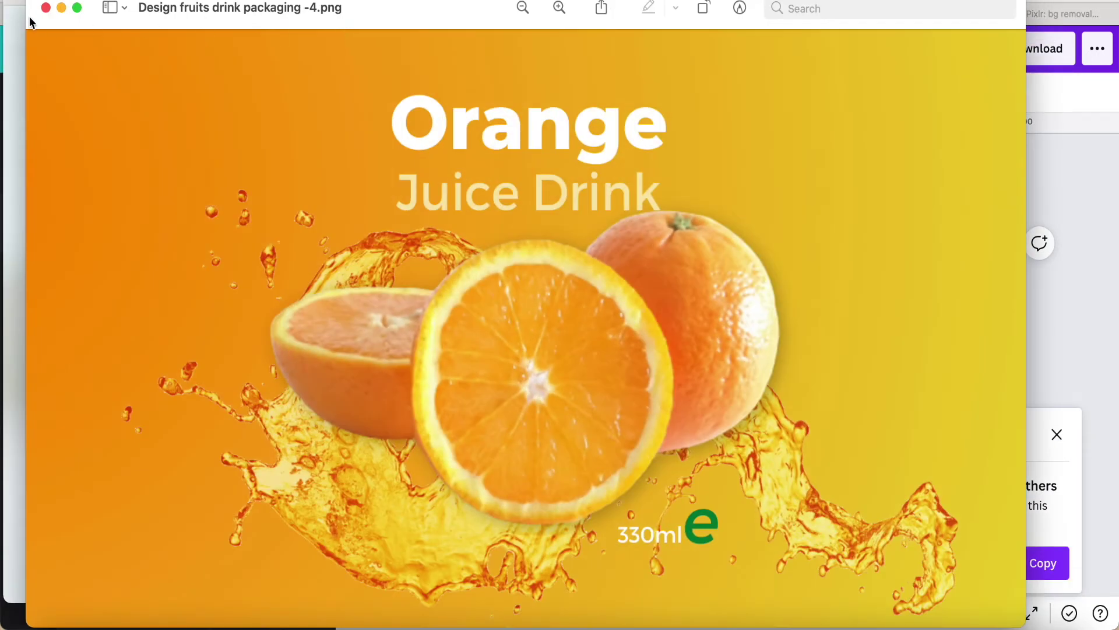
pyautogui.click(46, 7)
# - Upload the newest exported label, -4.png from Downloads, onto the 330ml can mockup
pyautogui.press('super+w')
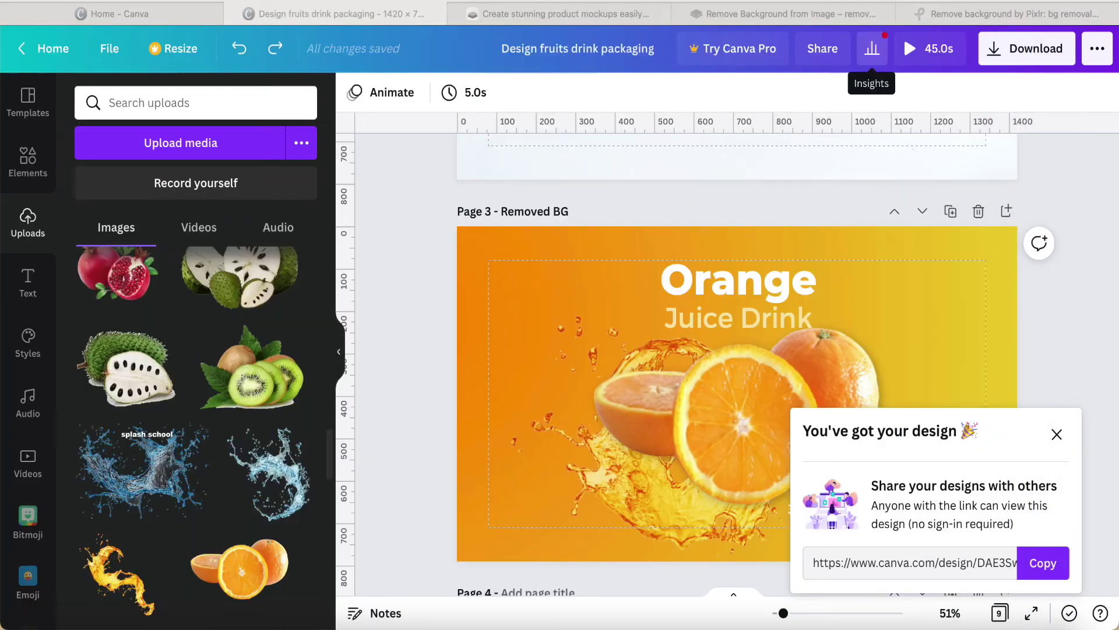
pyautogui.click(591, 18)
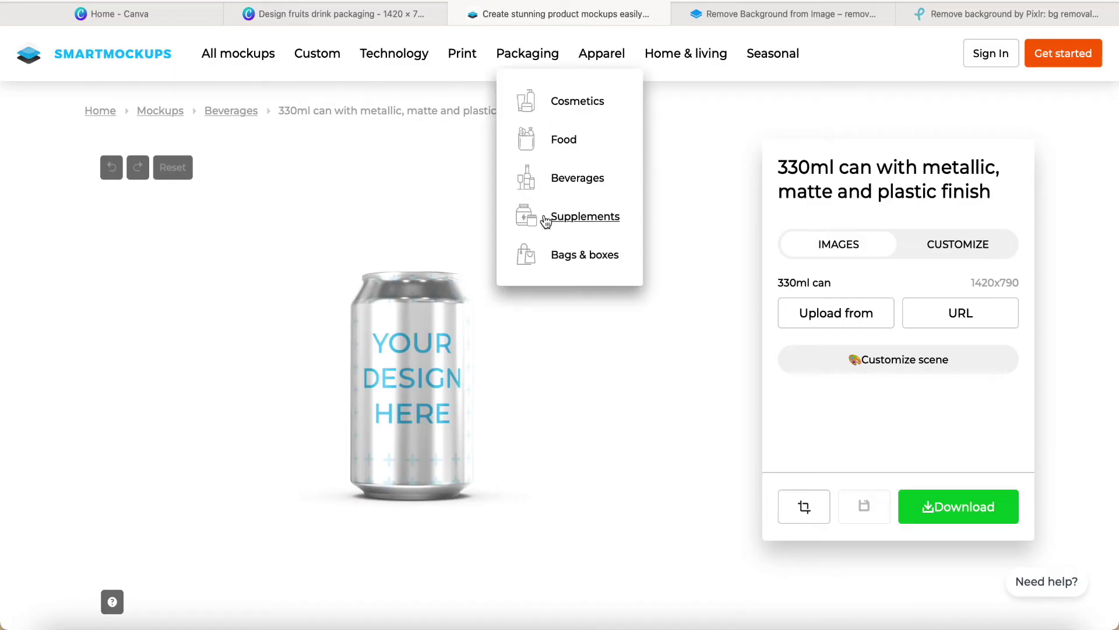
pyautogui.click(833, 319)
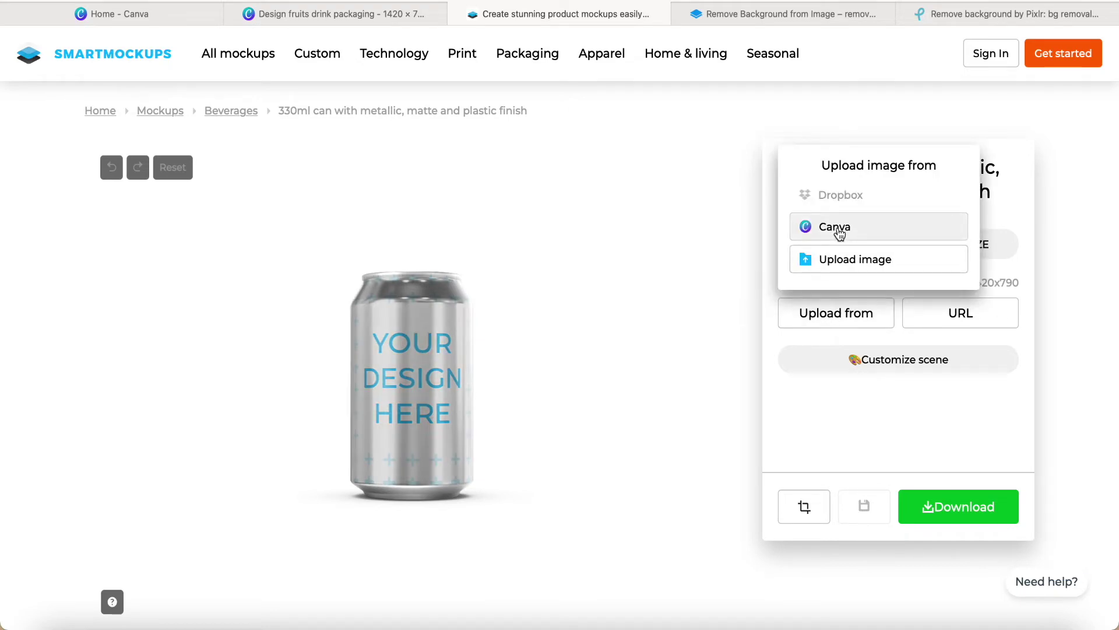
pyautogui.click(847, 264)
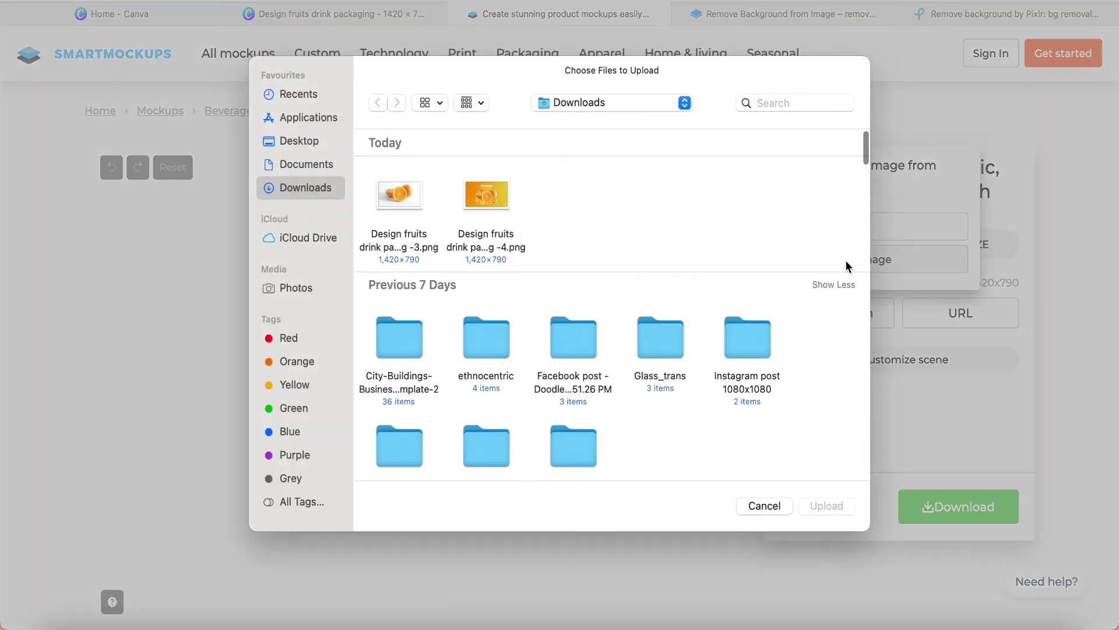
pyautogui.click(490, 200)
pyautogui.click(827, 507)
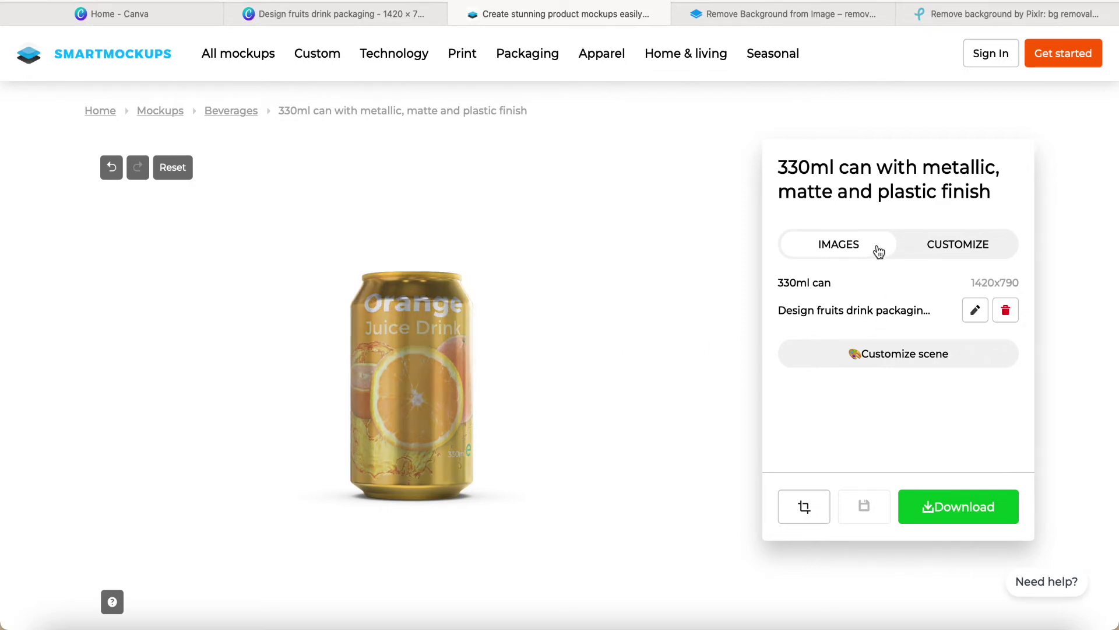
# - Try a matte finish on the can, then switch to glossy plastic
pyautogui.click(890, 363)
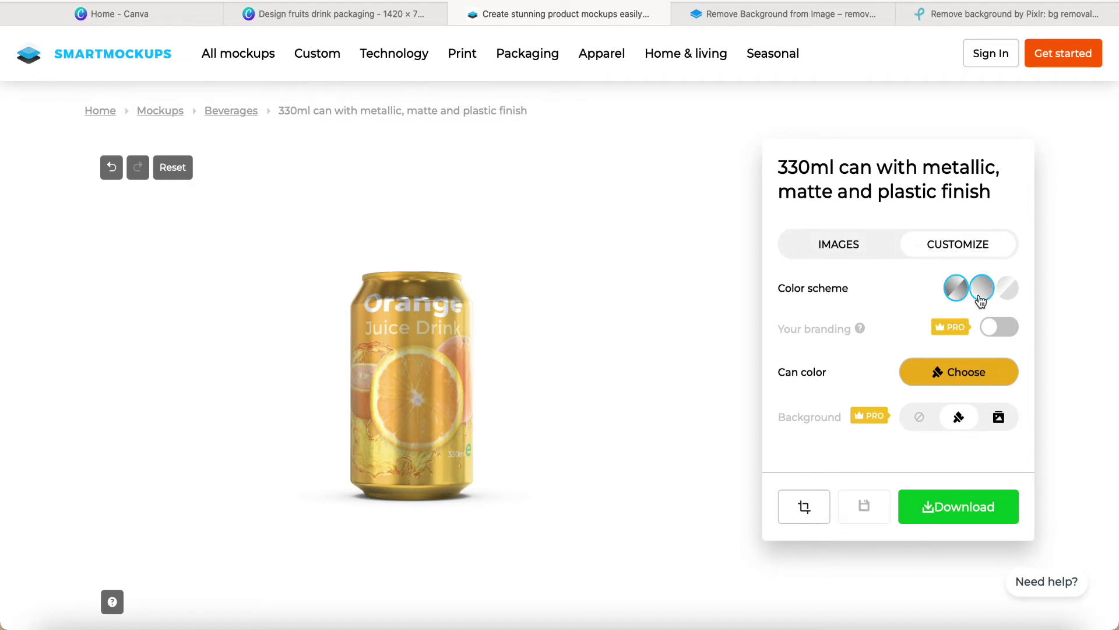
pyautogui.click(981, 298)
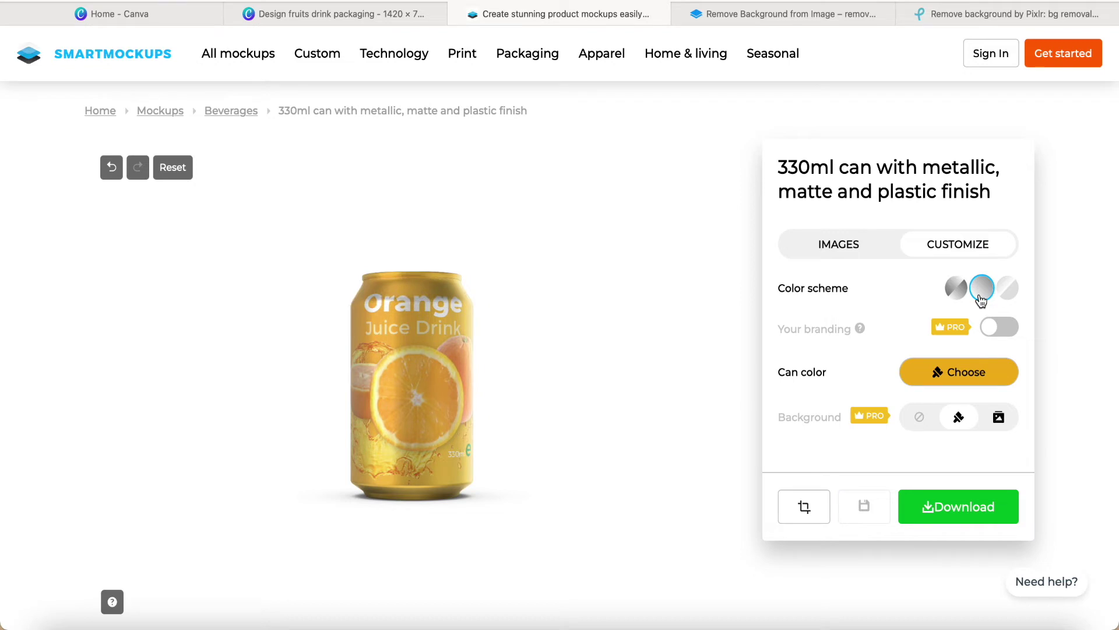
pyautogui.click(1007, 299)
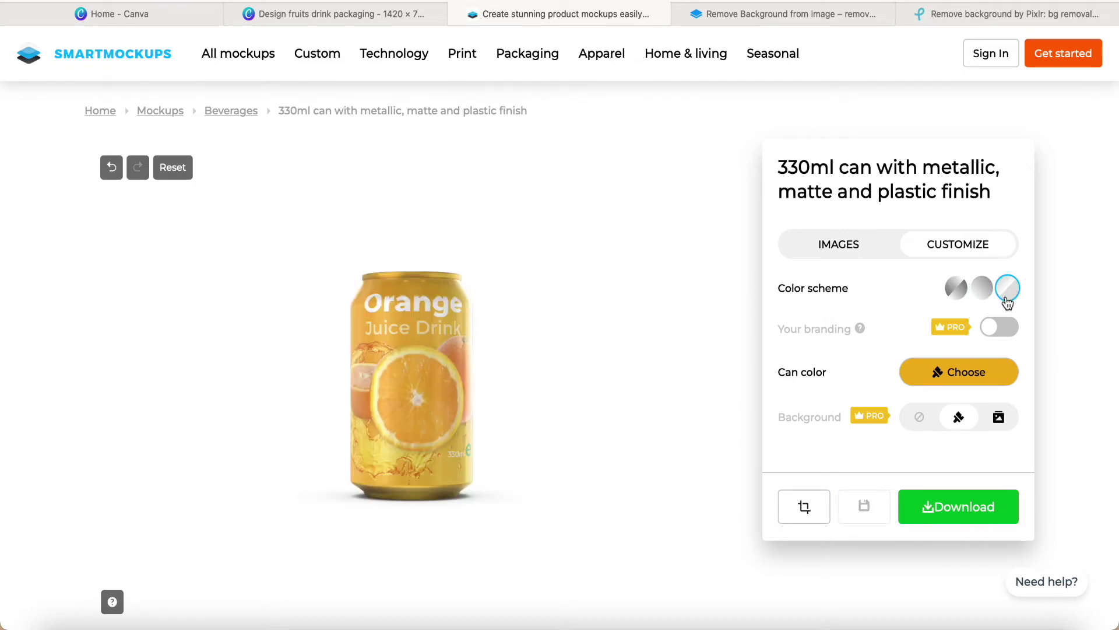
# - Try light and dark blue can colours, then settle on the amber gold F1AE1F swatch
pyautogui.click(956, 379)
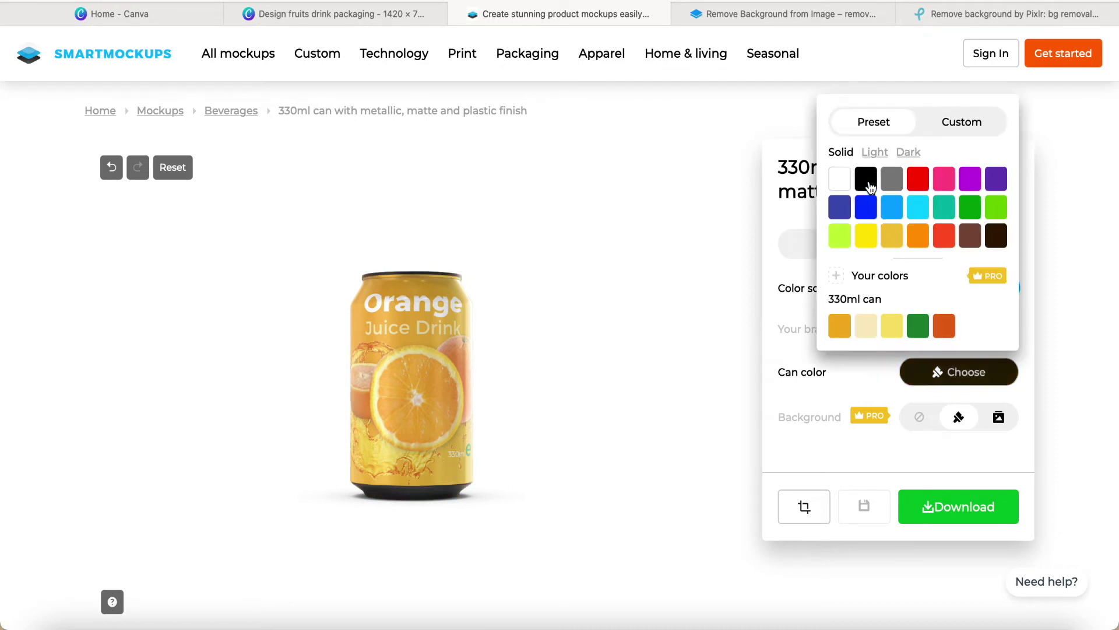
pyautogui.click(890, 211)
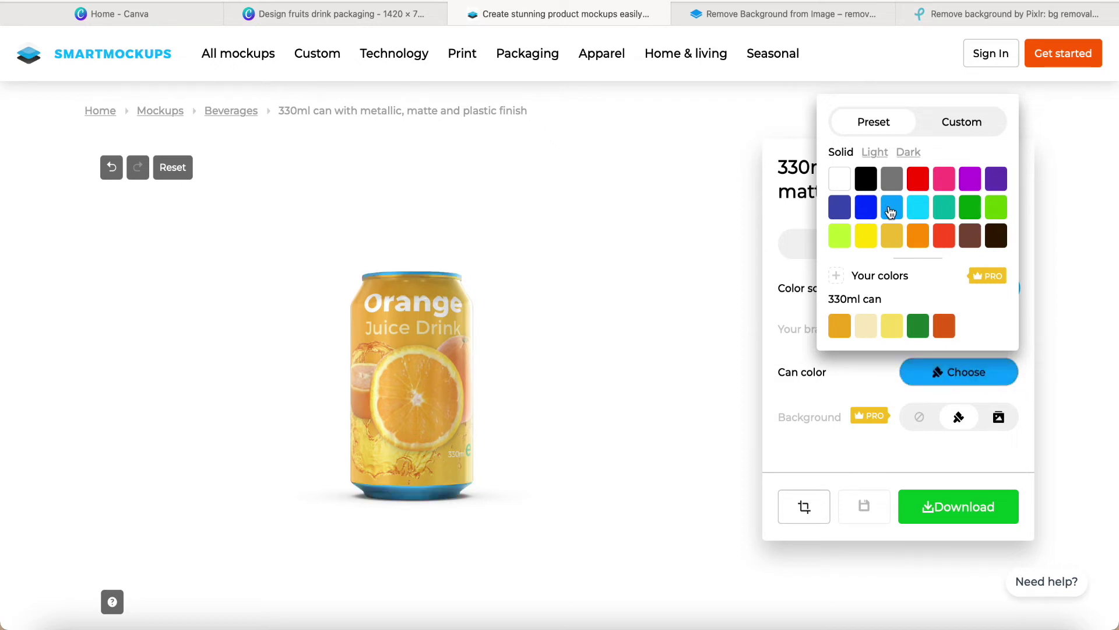
pyautogui.click(865, 213)
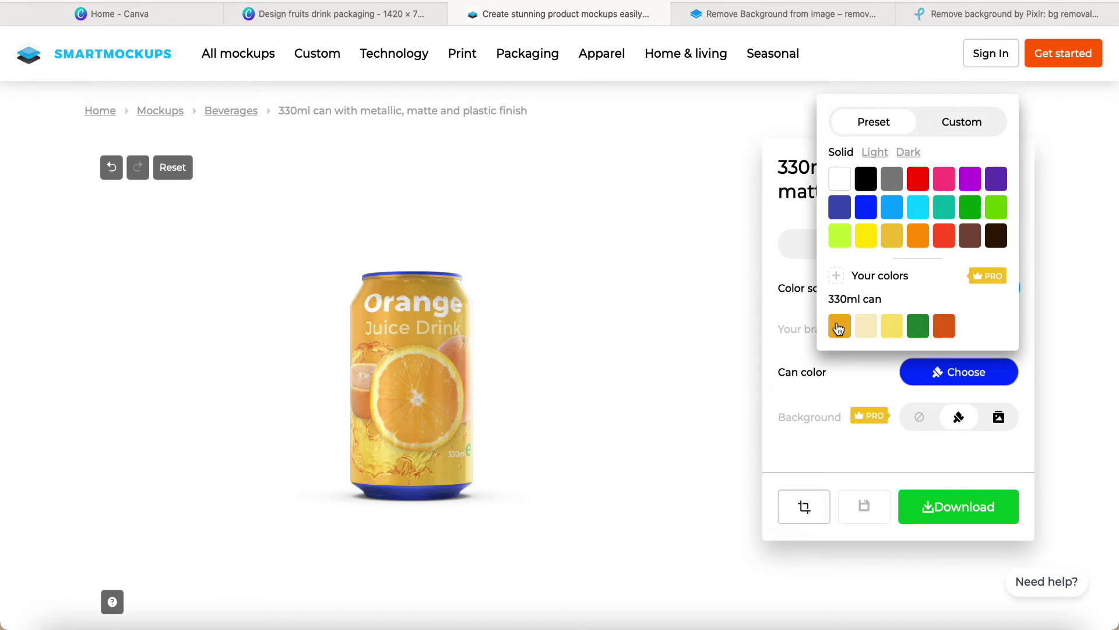
pyautogui.click(839, 328)
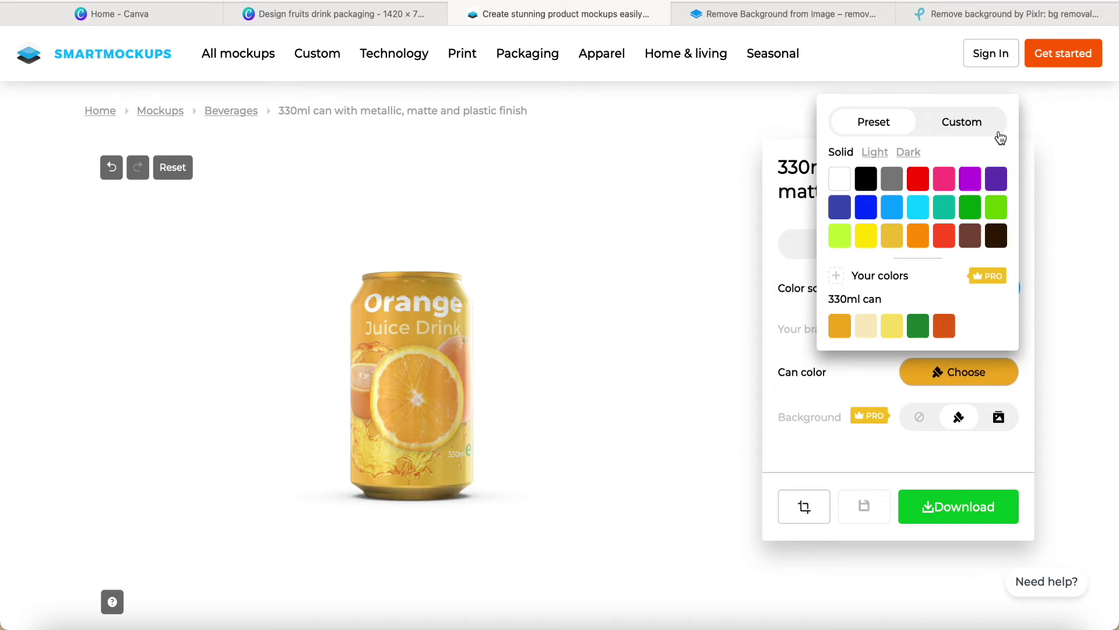
pyautogui.click(972, 124)
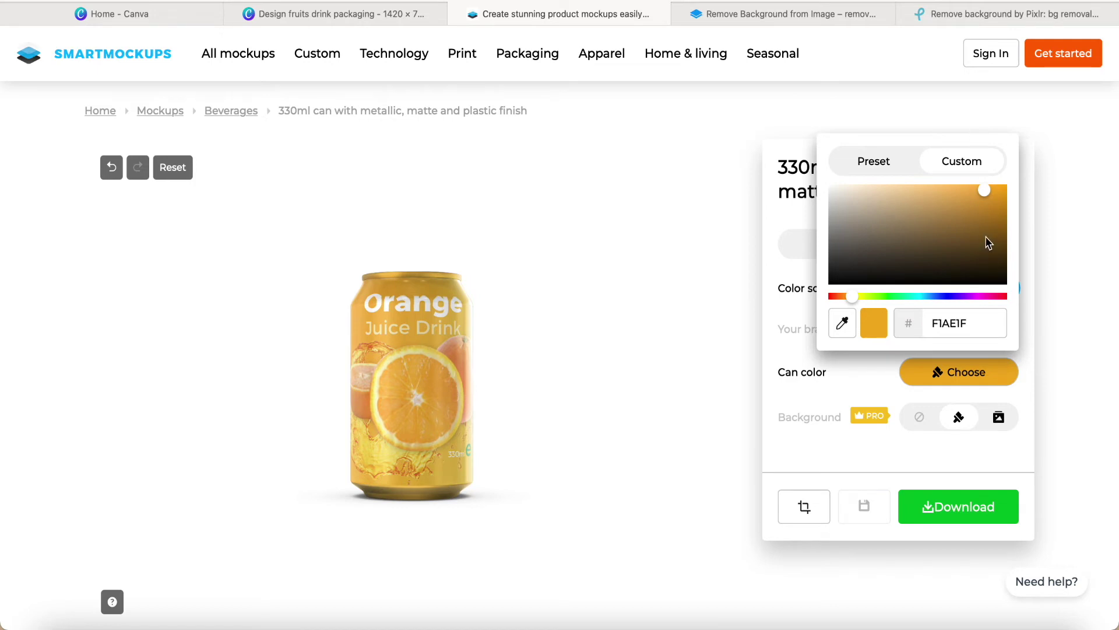
pyautogui.click(876, 169)
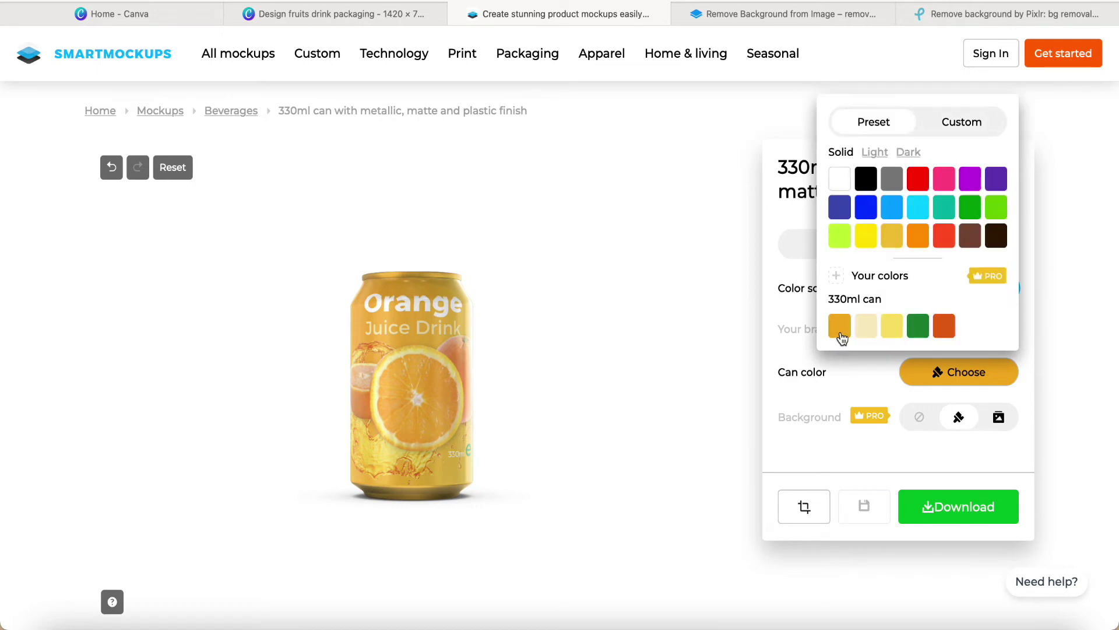
pyautogui.click(713, 391)
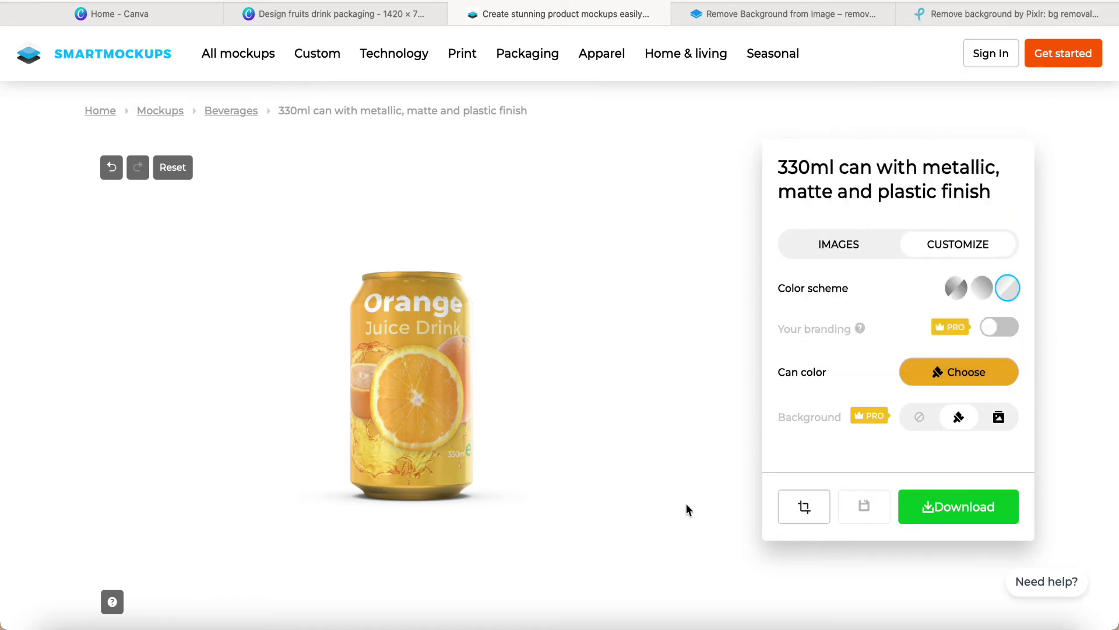
pyautogui.click(846, 252)
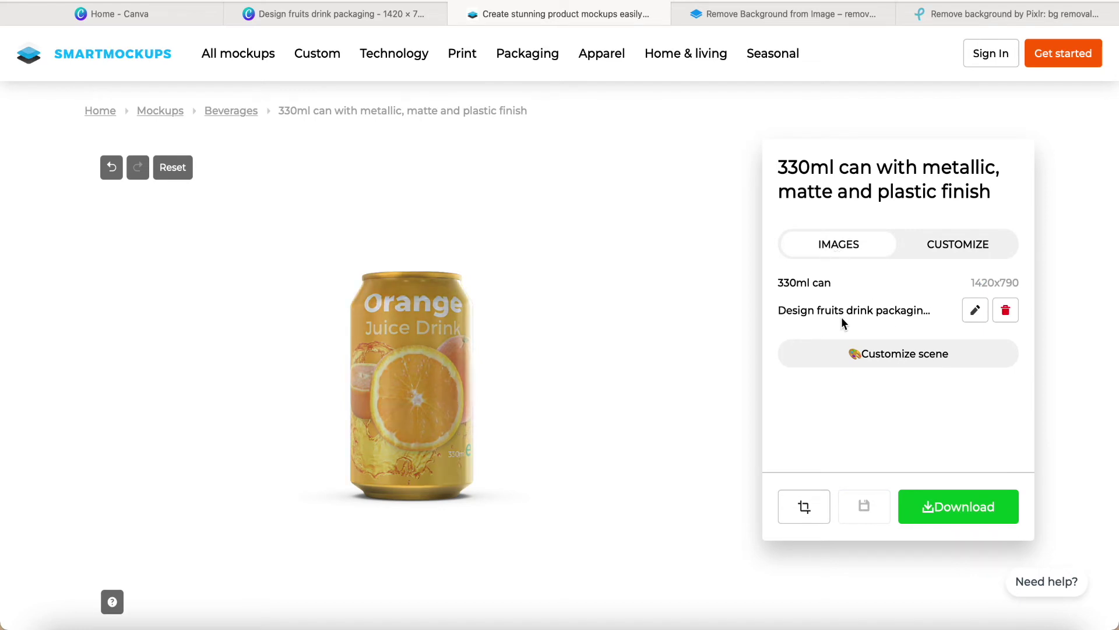
# - Re-crop the label with the design dragged slightly lower, and reapply it to the can
pyautogui.click(977, 315)
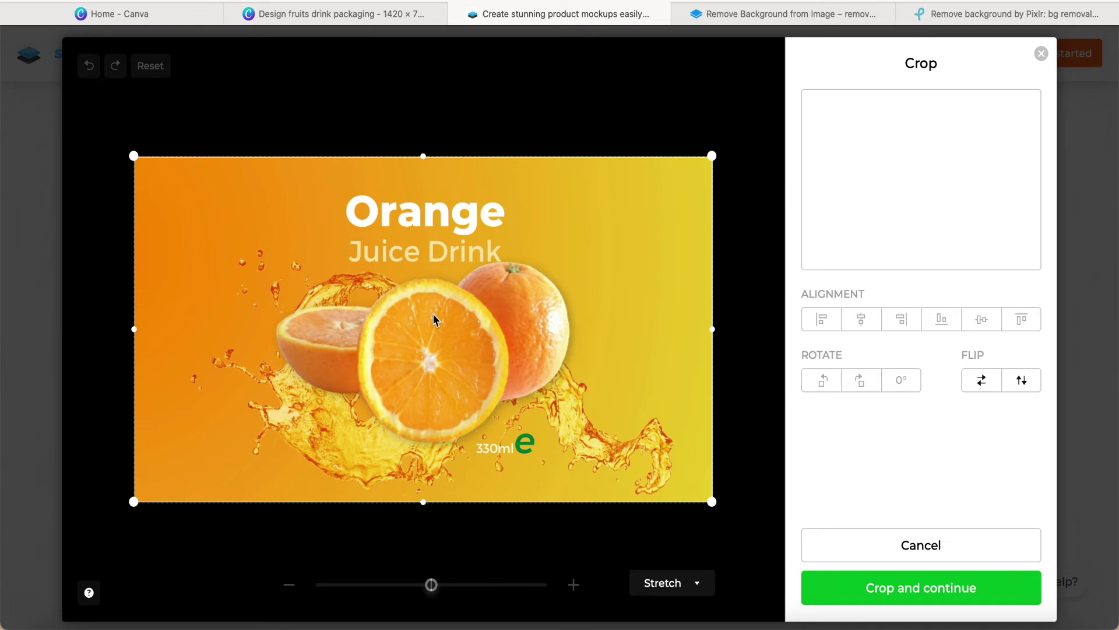
pyautogui.moveTo(433, 313); pyautogui.dragTo(433, 323)
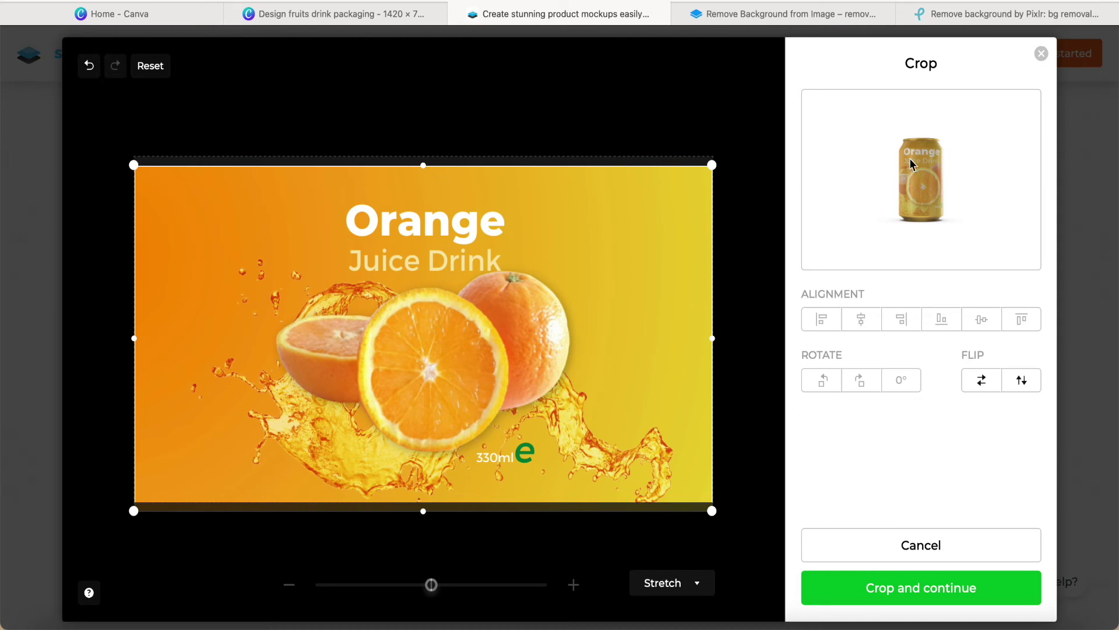
pyautogui.scroll(5, 909, 159)
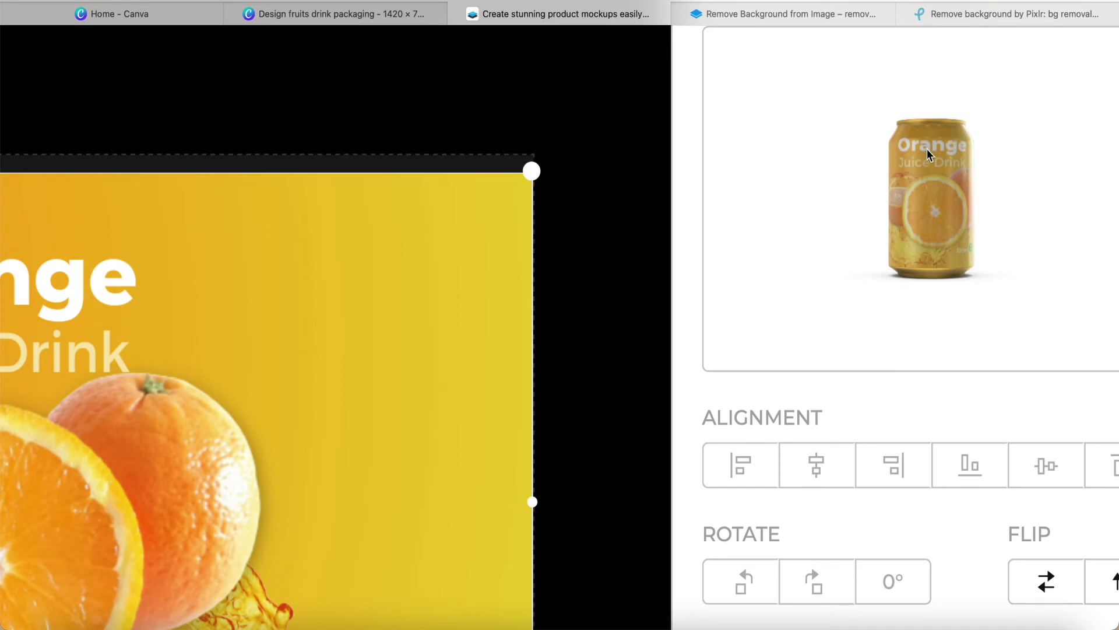
pyautogui.scroll(-5, 554, 278)
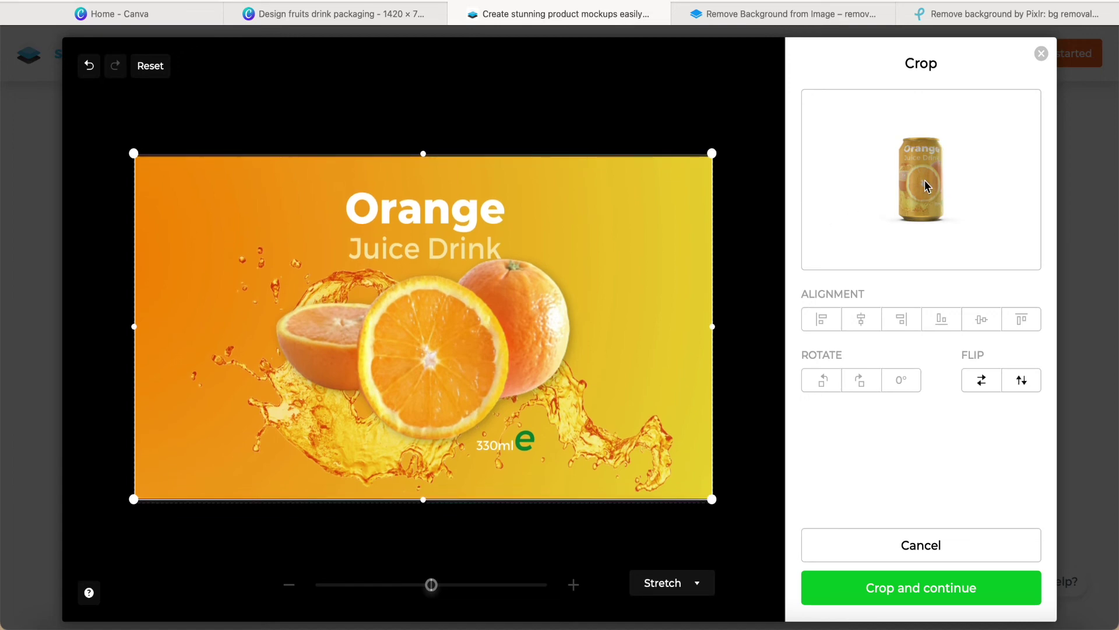
pyautogui.scroll(5, 925, 182)
pyautogui.scroll(3, 925, 180)
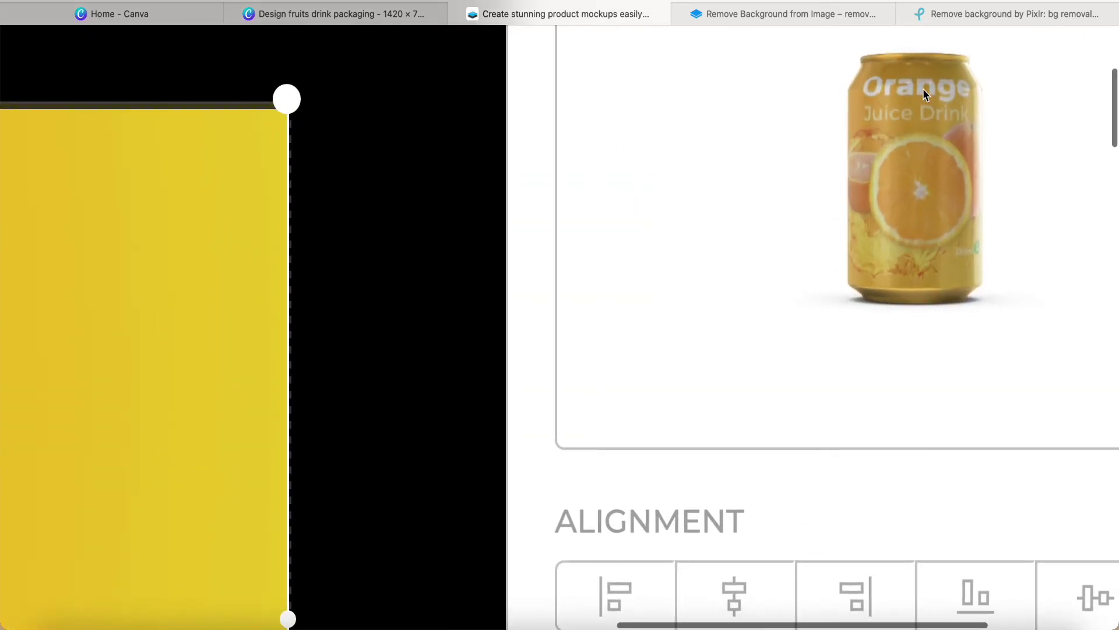
pyautogui.scroll(-8, 887, 113)
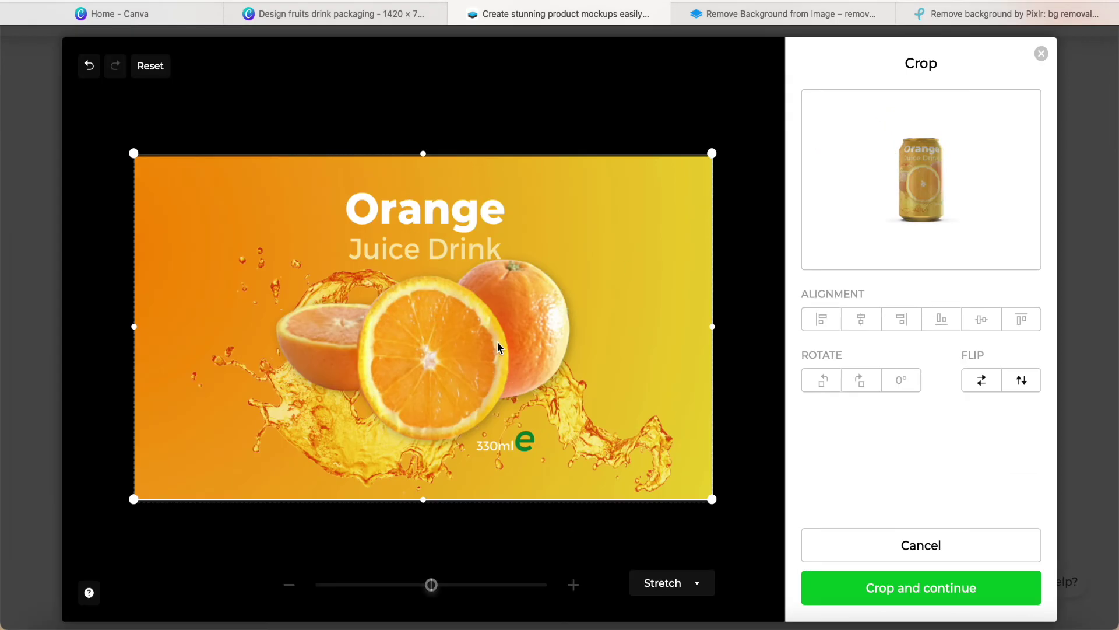
pyautogui.moveTo(497, 348); pyautogui.dragTo(497, 366)
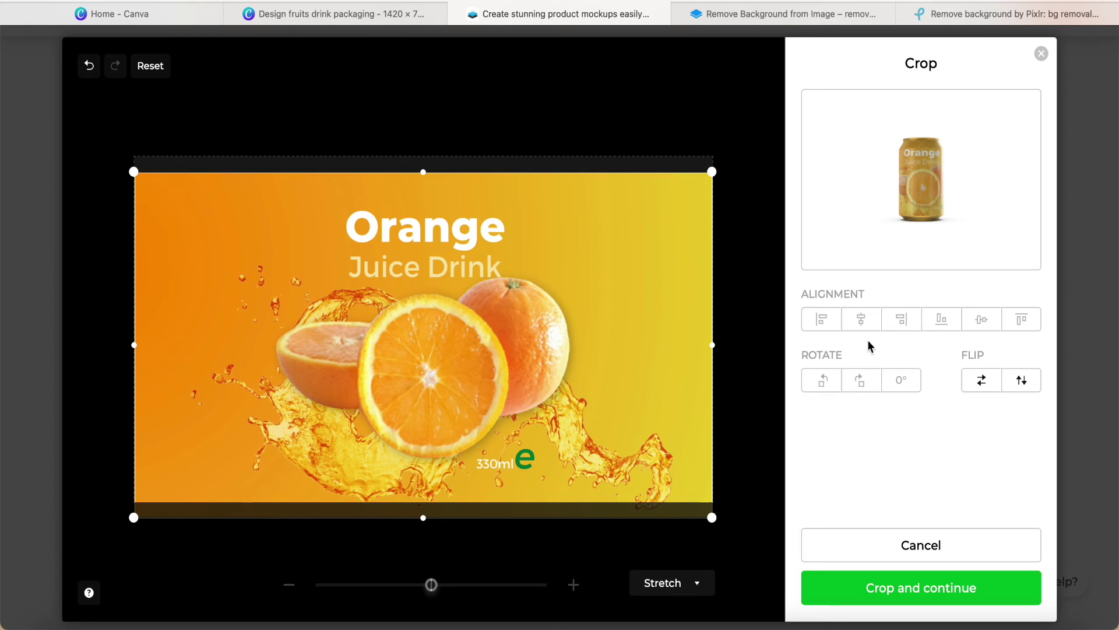
pyautogui.click(903, 590)
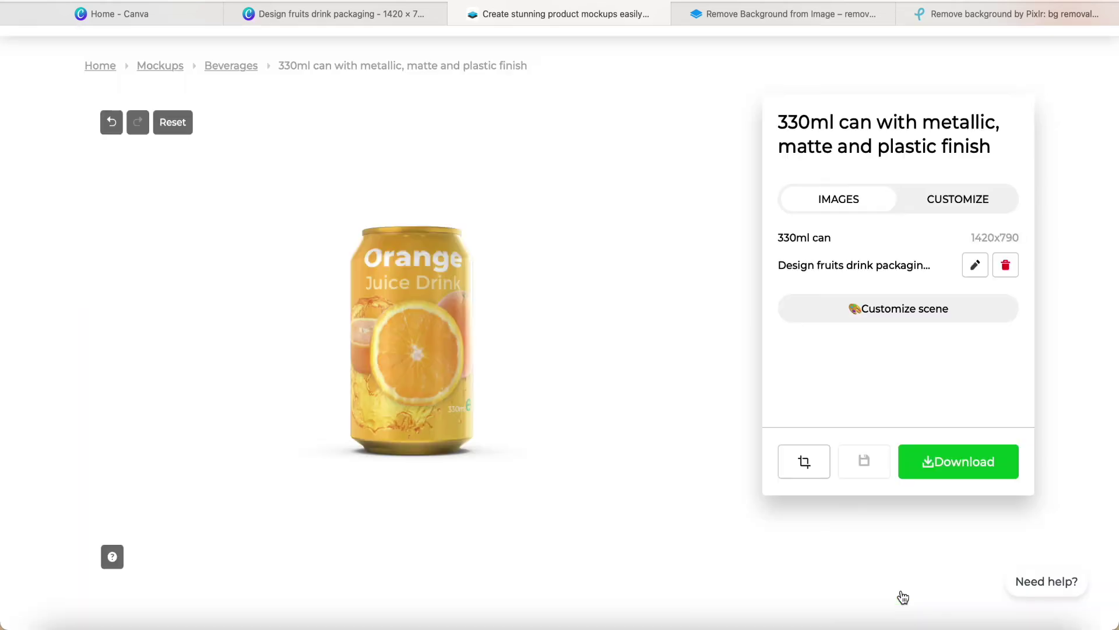
# - Crop the label again with the design nudged a bit lower, and reapply it
pyautogui.scroll(5, 429, 284)
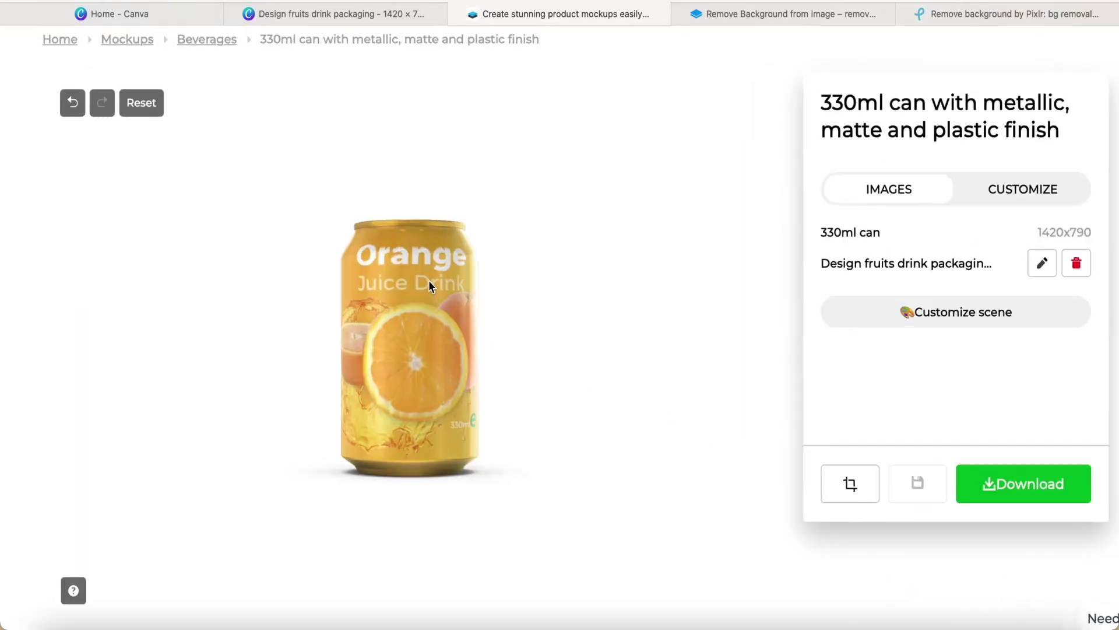
pyautogui.scroll(-6, 428, 284)
pyautogui.scroll(1, 428, 279)
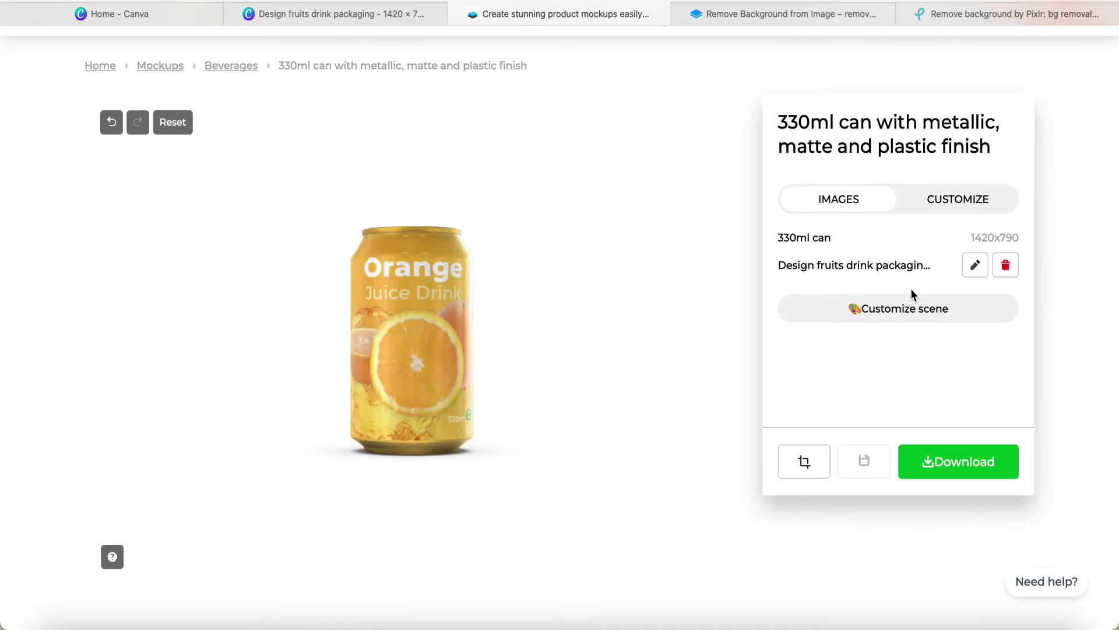
pyautogui.click(974, 265)
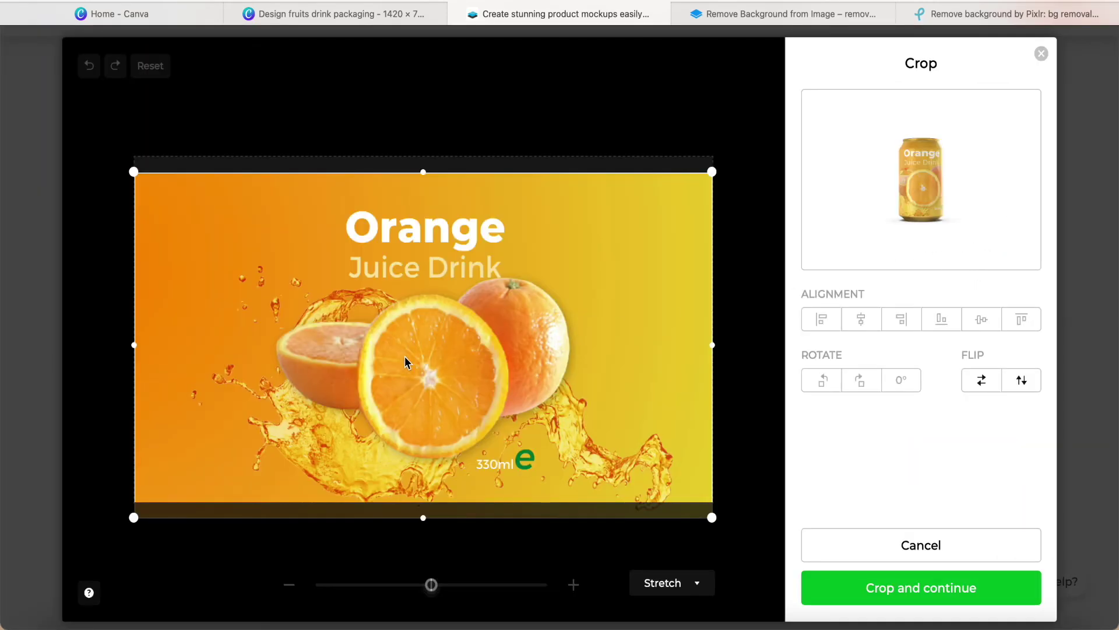
pyautogui.moveTo(405, 361); pyautogui.dragTo(405, 369)
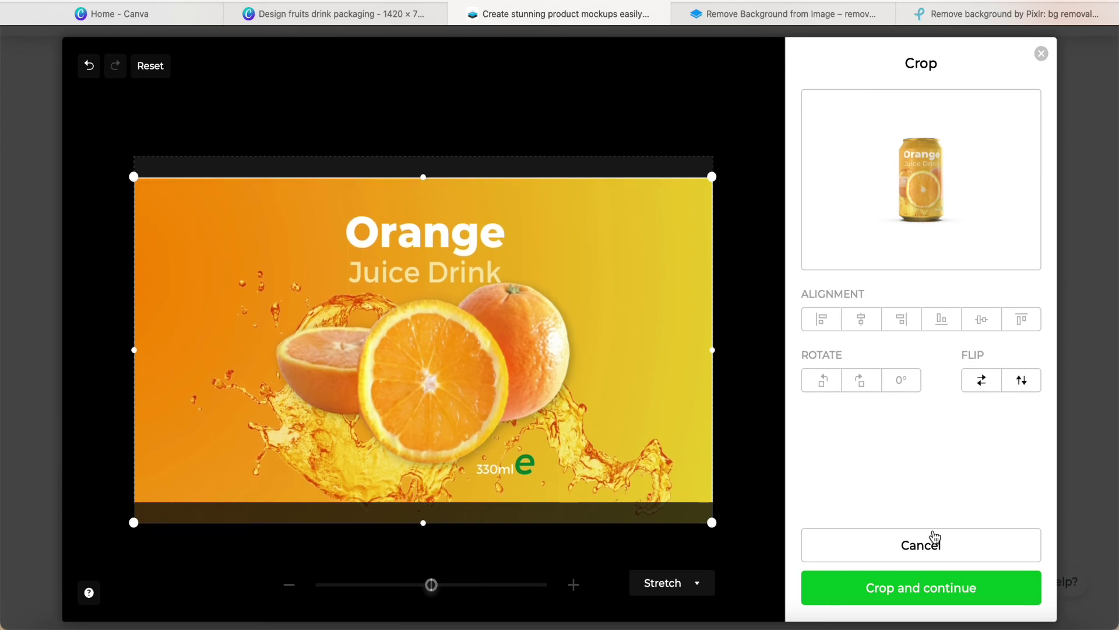
pyautogui.click(898, 600)
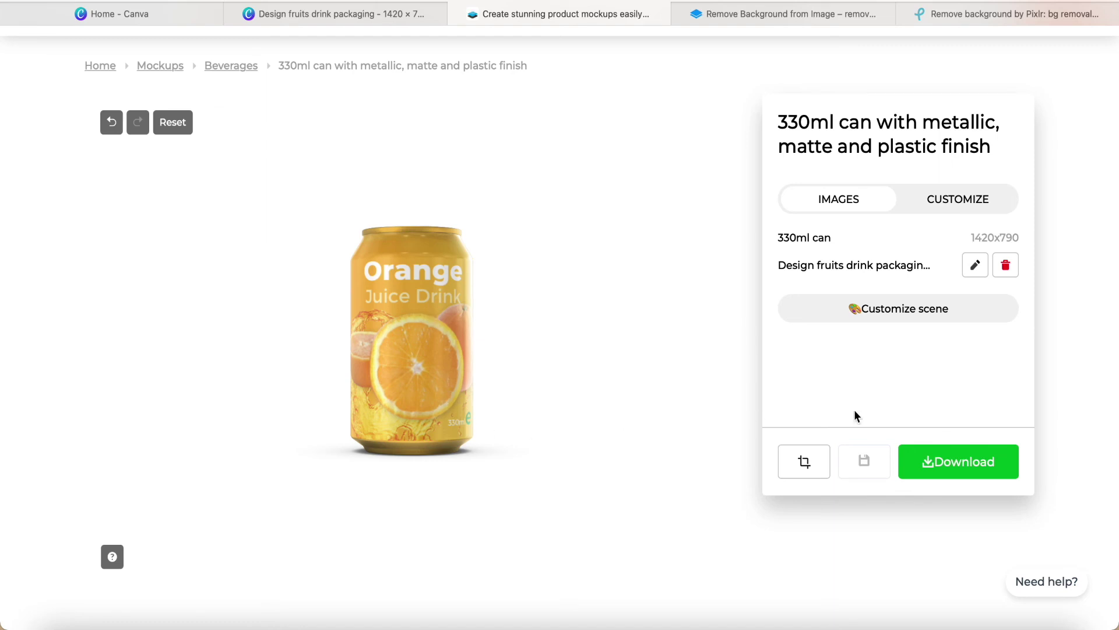
# - Download the can mockup at Medium 1280×896 and dismiss the free-account popup
pyautogui.click(958, 470)
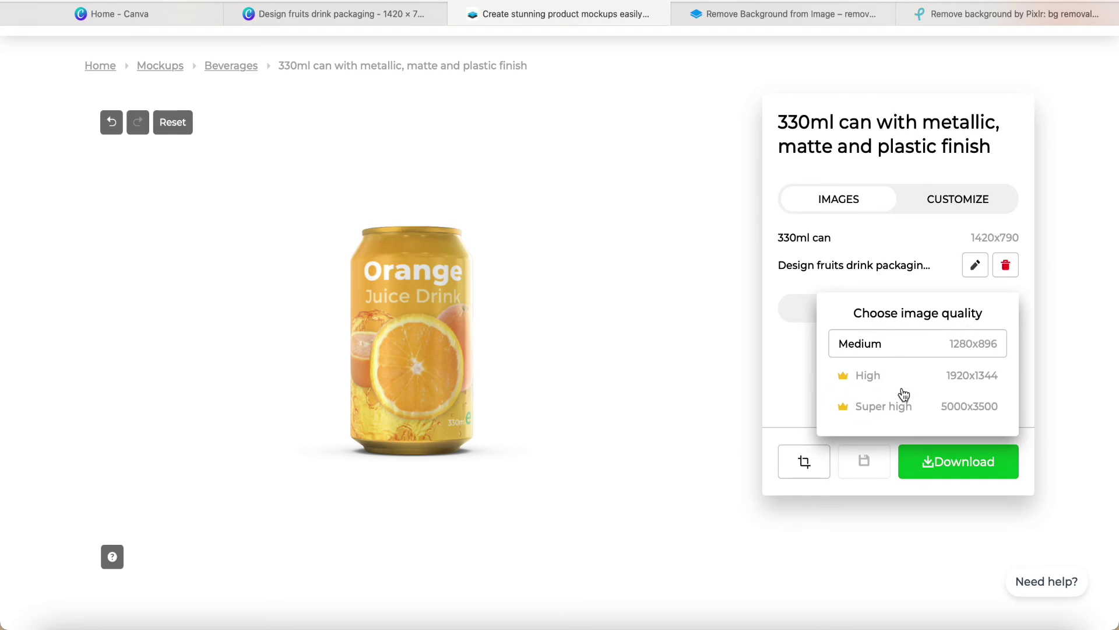
pyautogui.click(900, 348)
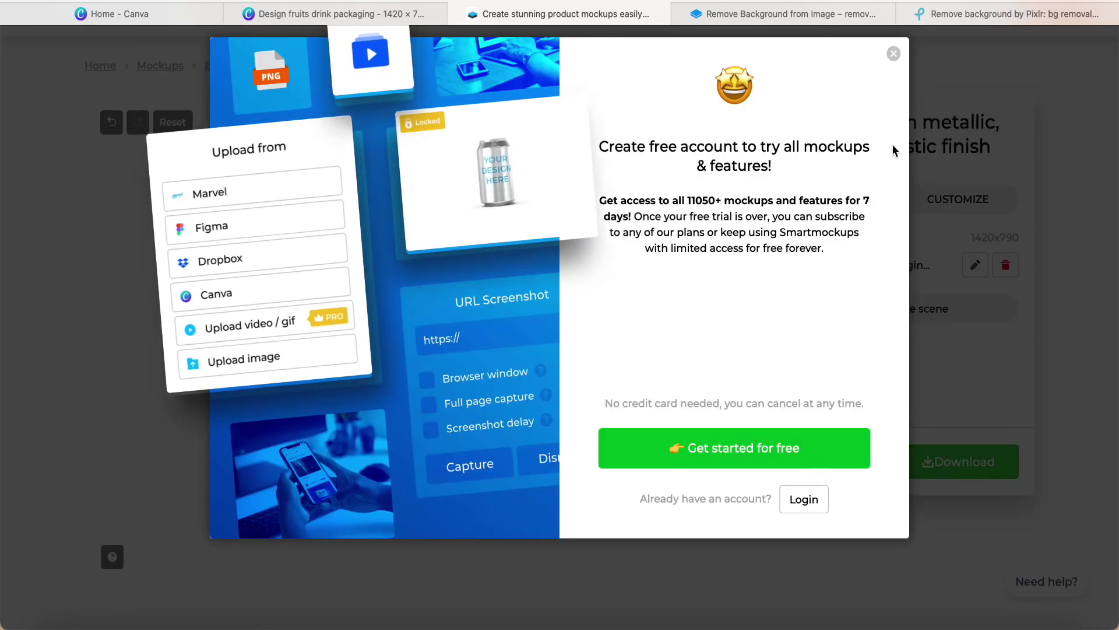
pyautogui.click(894, 54)
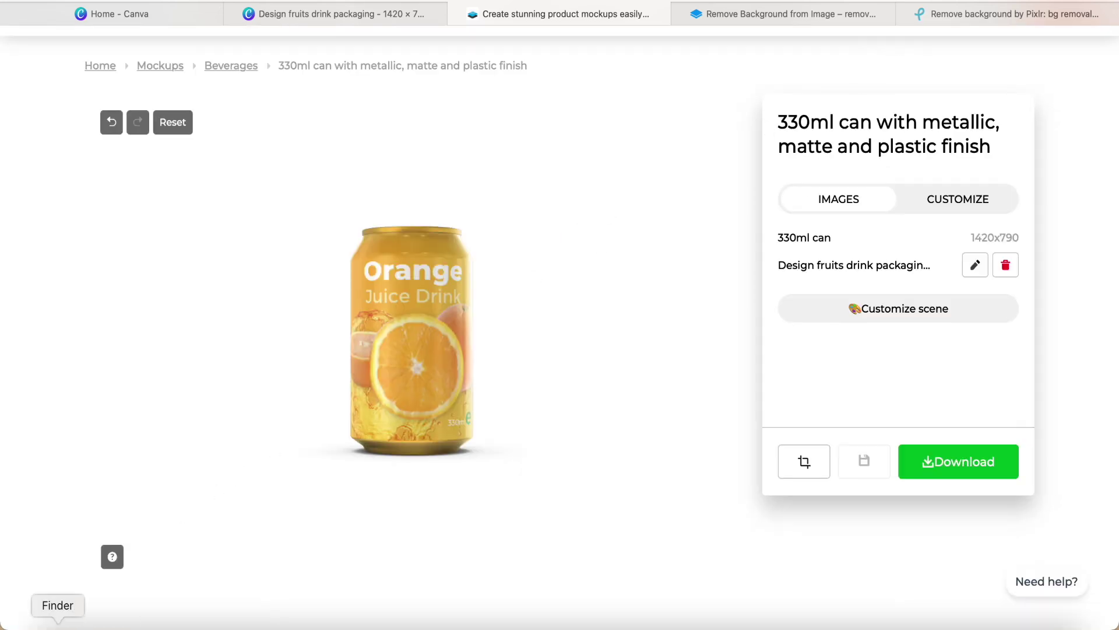
pyautogui.click(56, 616)
# - Quick Look the downloaded smartmockups JPG of the gold orange juice can
pyautogui.click(543, 173)
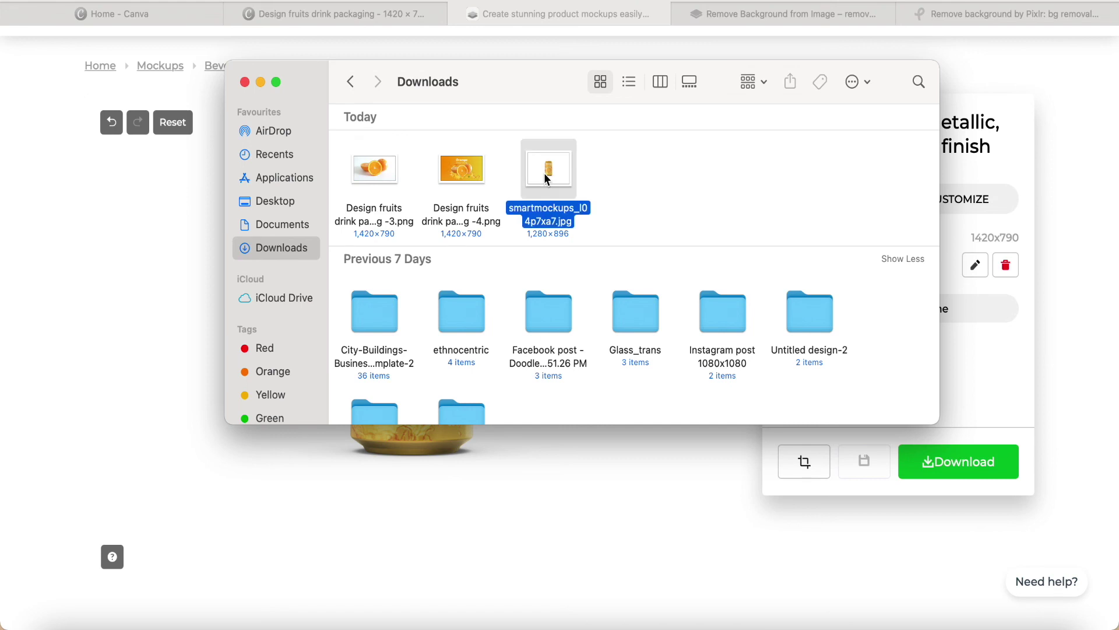
pyautogui.press('space')
pyautogui.scroll(3, 554, 332)
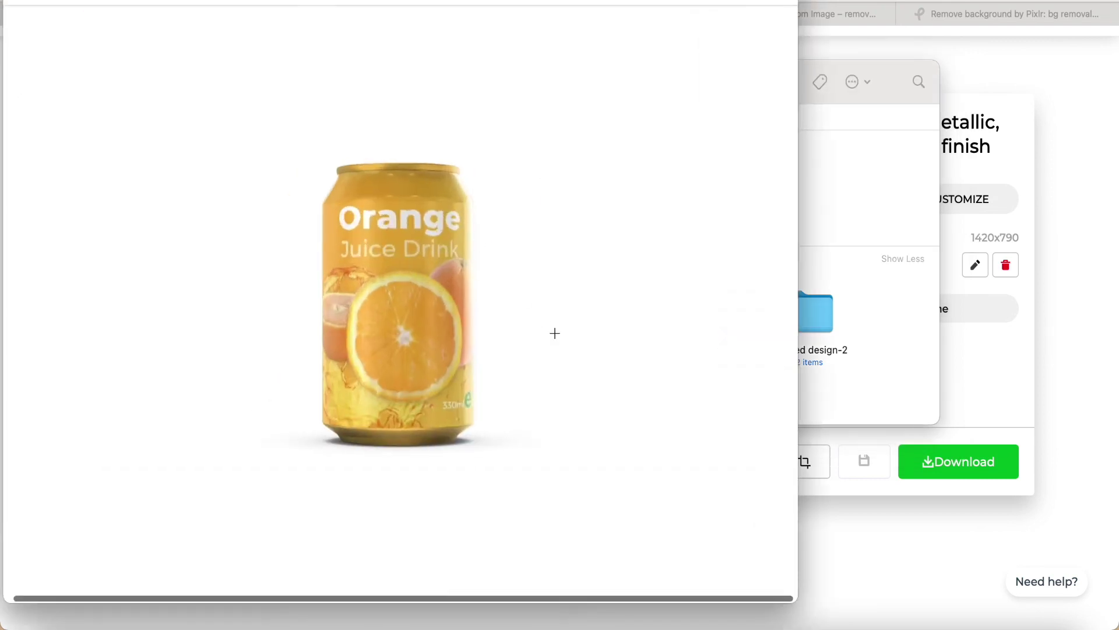